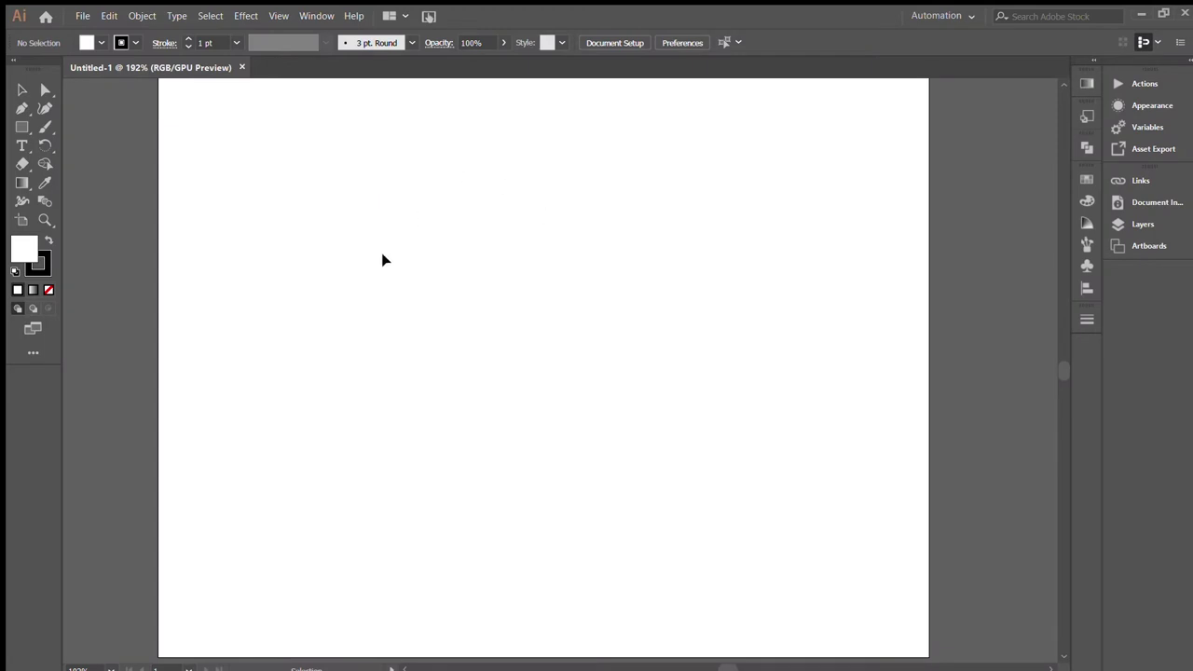
Add the text label NV LOGO and move it to the artboard's top-left.
key("t")
left_click(381, 257)
type("NV LOGO")
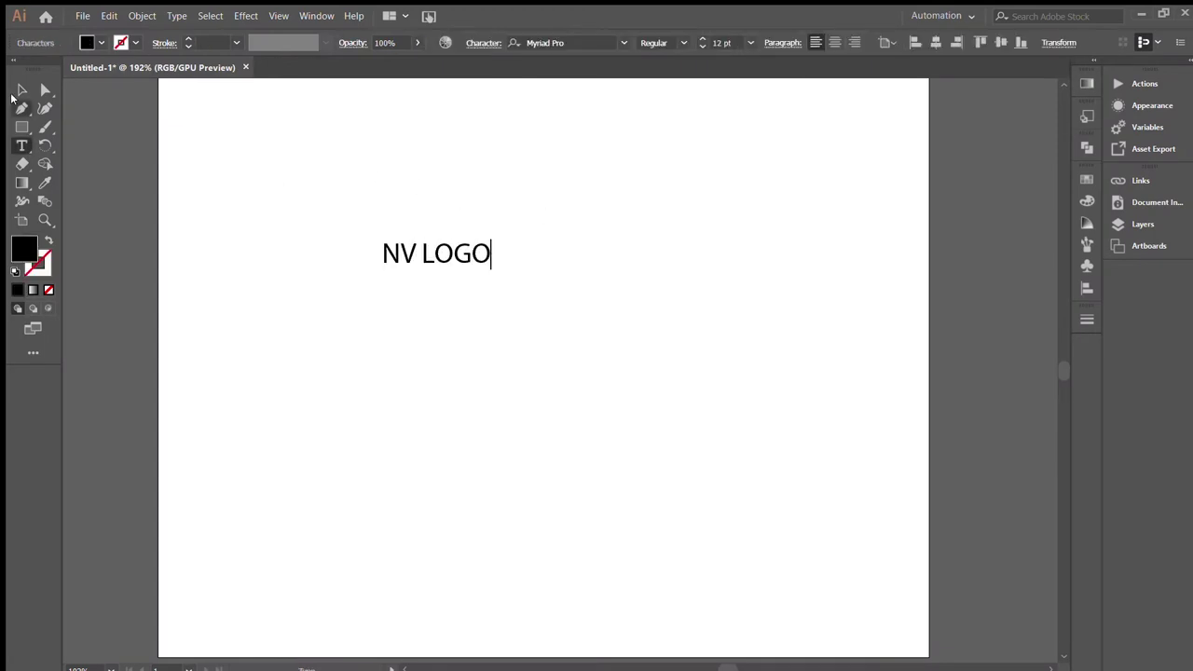
left_click(23, 89)
left_click_drag(426, 252, 186, 154)
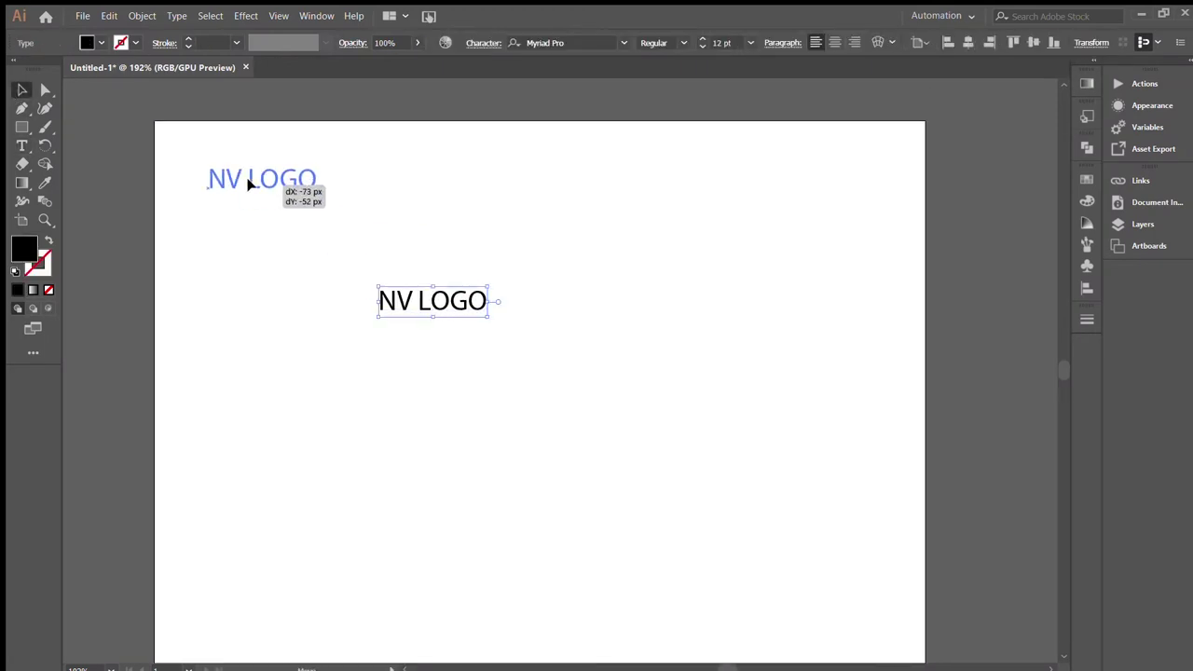
Draw a long black bar near the centre, rotate it about 45°, and place copies.
key("m")
mouse_move(422, 270)
left_mouse_down()
mouse_move(494, 410)
mouse_move(480, 441)
left_mouse_up()
left_click_drag(479, 258, 557, 307)
mouse_move(492, 367)
left_mouse_down()
mouse_move(501, 389)
mouse_move(567, 395)
left_mouse_up()
mouse_move(466, 391)
left_mouse_down()
mouse_move(413, 342)
mouse_move(669, 327)
mouse_move(636, 327)
left_mouse_up()
left_click(695, 378)
Cover the tops of the three bars with a white rectangle.
key("m")
left_click_drag(696, 283, 373, 213)
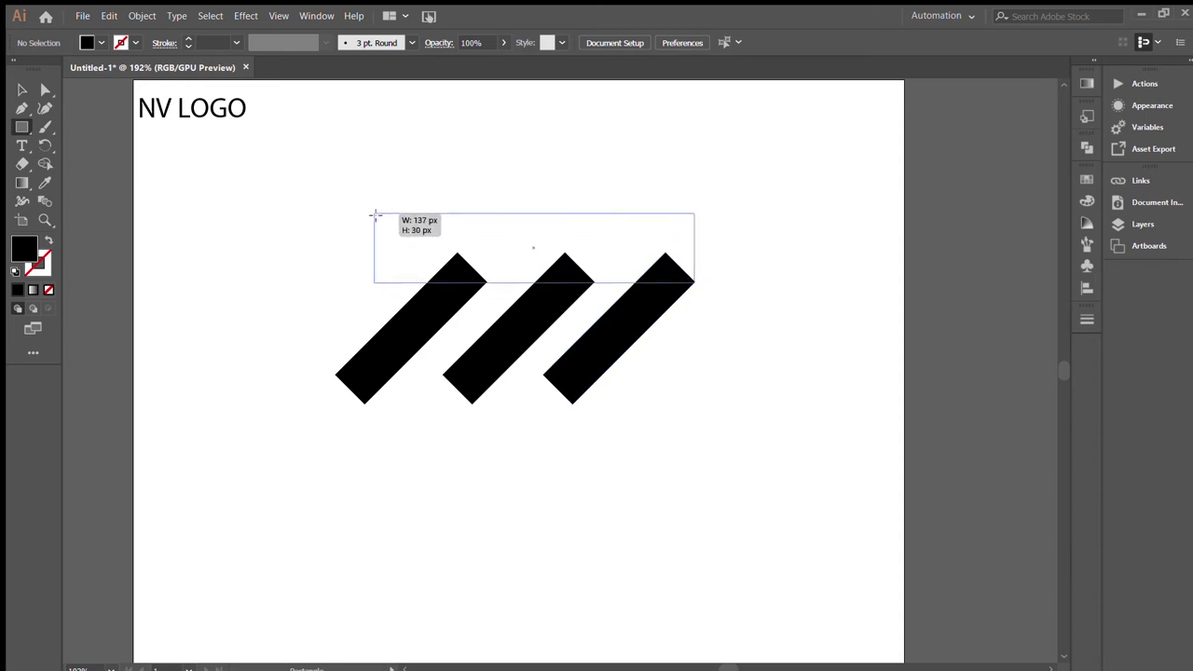
key("v")
key("i")
left_click(586, 205)
key("v")
left_click(698, 407)
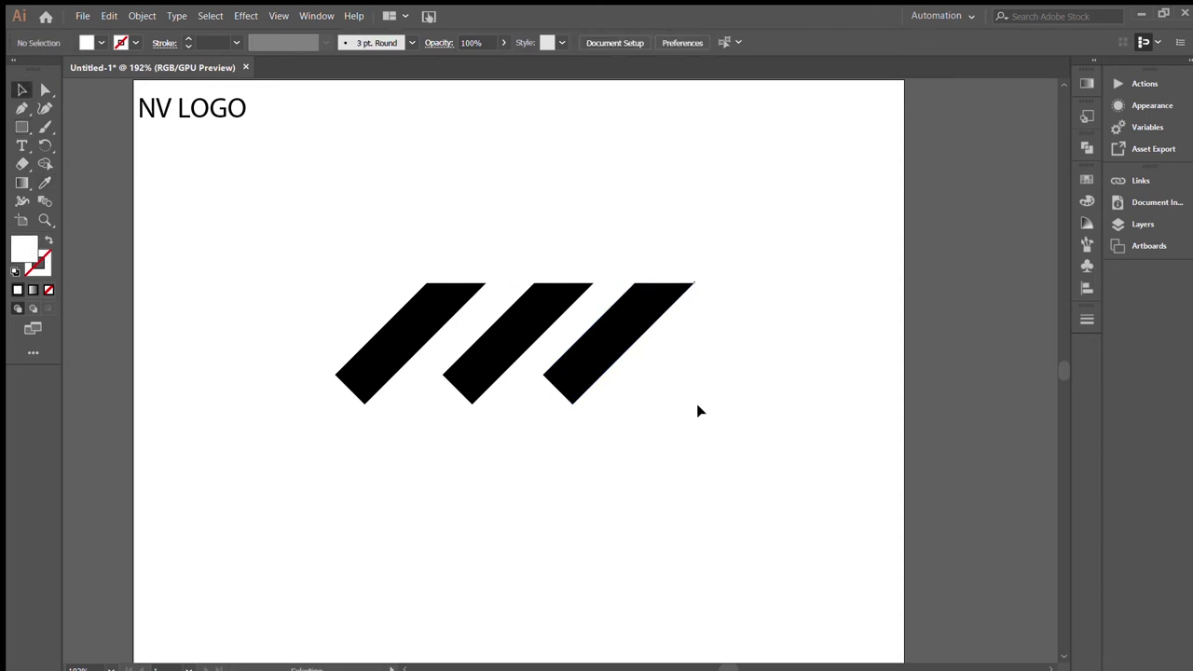
scroll(698, 407, "down", 1)
Mirror the middle bar to slant the other way and slide the bars together.
left_click(496, 328)
key("o")
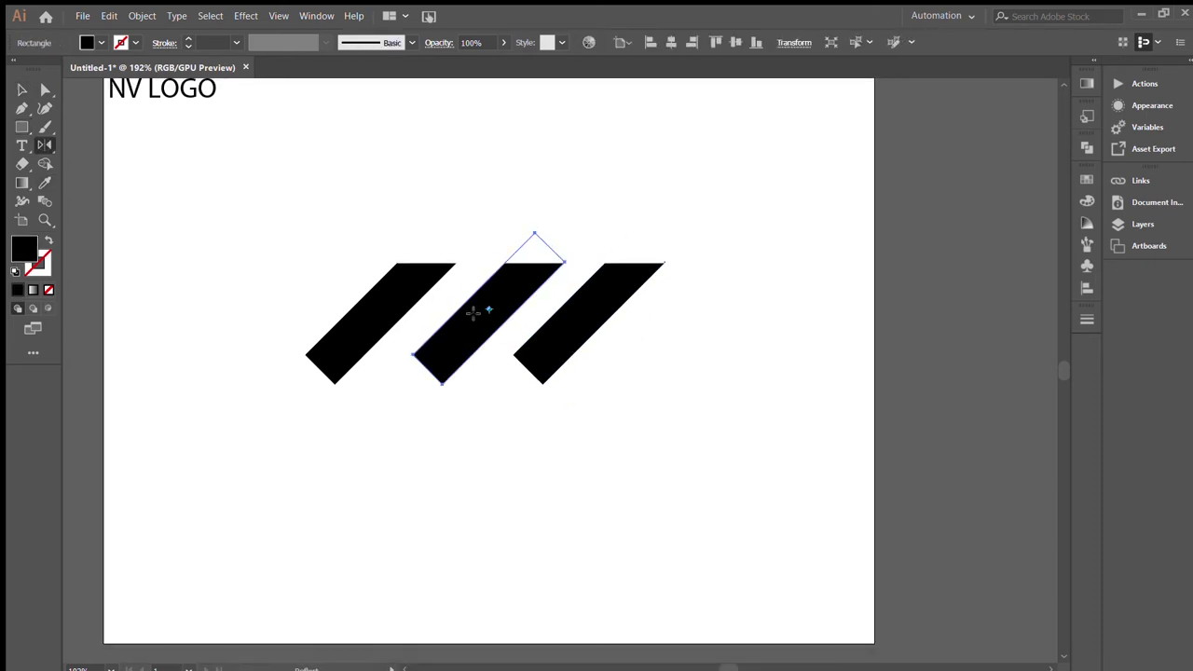
left_click_drag(611, 437, 480, 438)
key("v")
left_click_drag(484, 308, 482, 308)
left_click(504, 285)
left_click_drag(581, 328, 557, 328)
left_click(644, 350)
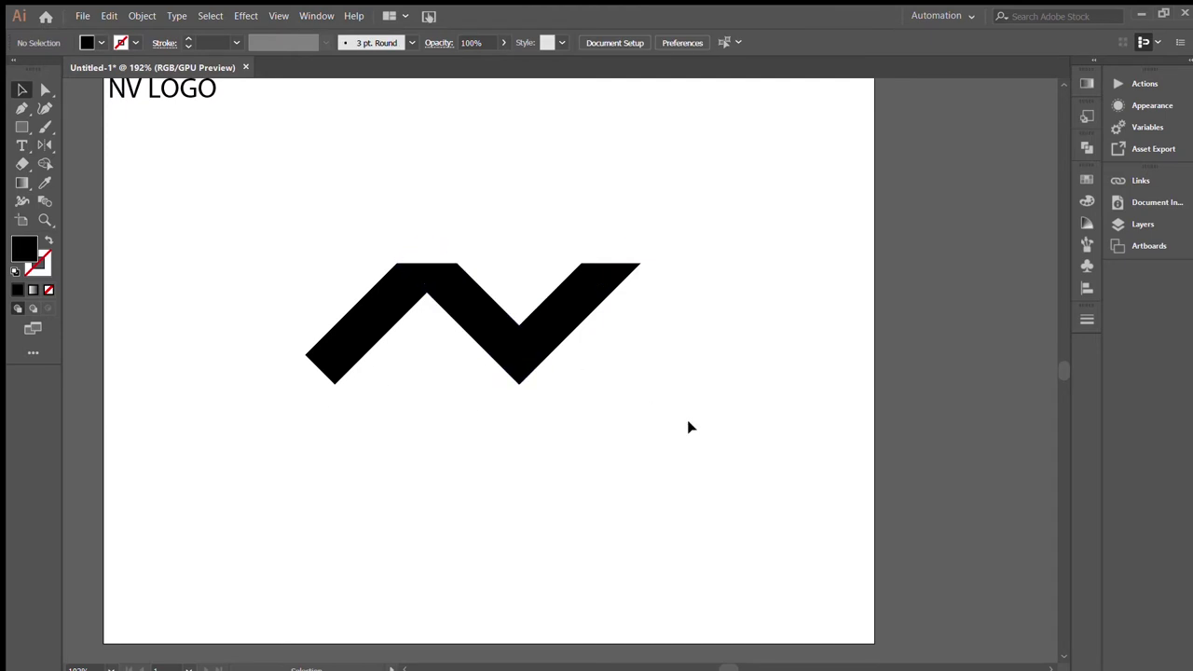
Widen the left bar, delete the other two, and place a white rectangle below it.
left_click(338, 375)
left_click_drag(400, 334, 451, 333)
left_click(491, 322)
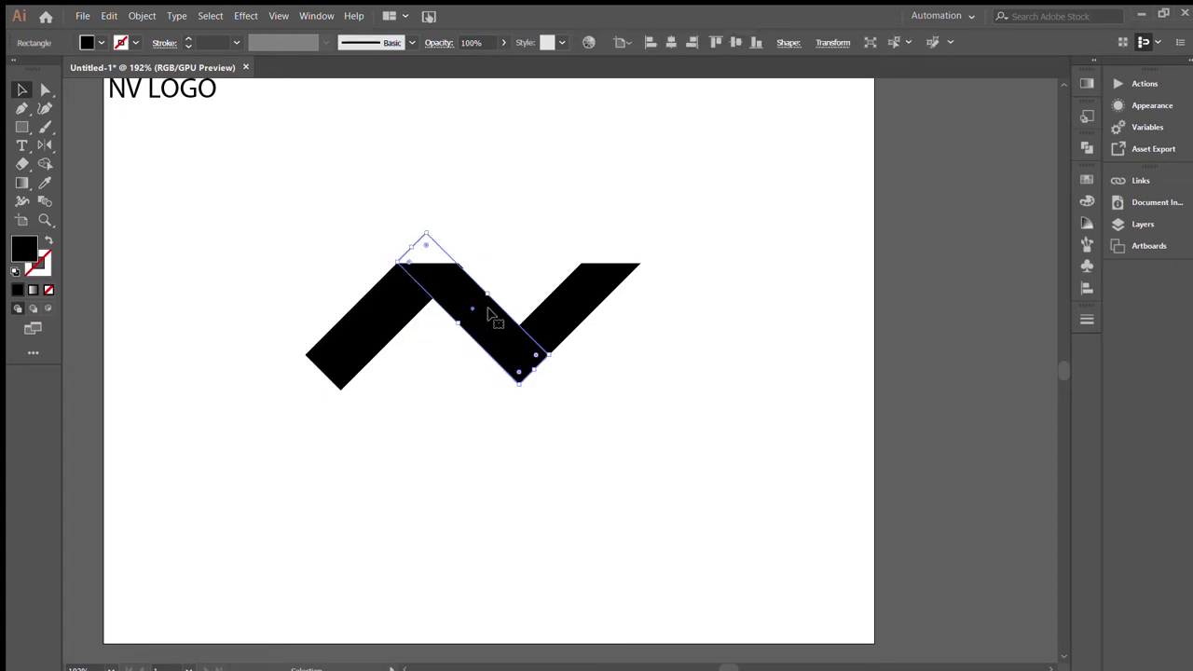
key("Delete")
left_click_drag(470, 277, 471, 399)
left_click_drag(344, 386, 295, 387)
left_click_drag(427, 387, 426, 382)
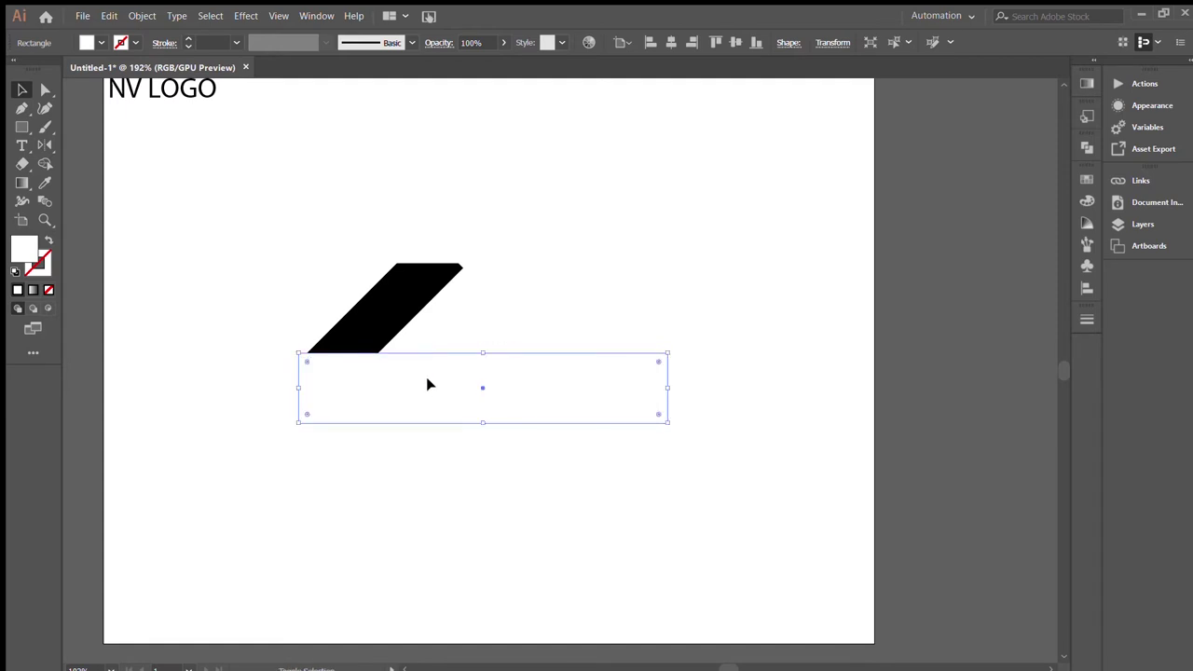
left_click(541, 466)
Resize the tilted bar and duplicate the parallelogram twice to the right.
left_click(461, 343)
left_click_drag(465, 230, 536, 264)
left_click(506, 259)
mouse_move(373, 306)
left_mouse_down()
mouse_move(595, 300)
mouse_move(508, 300)
left_mouse_up()
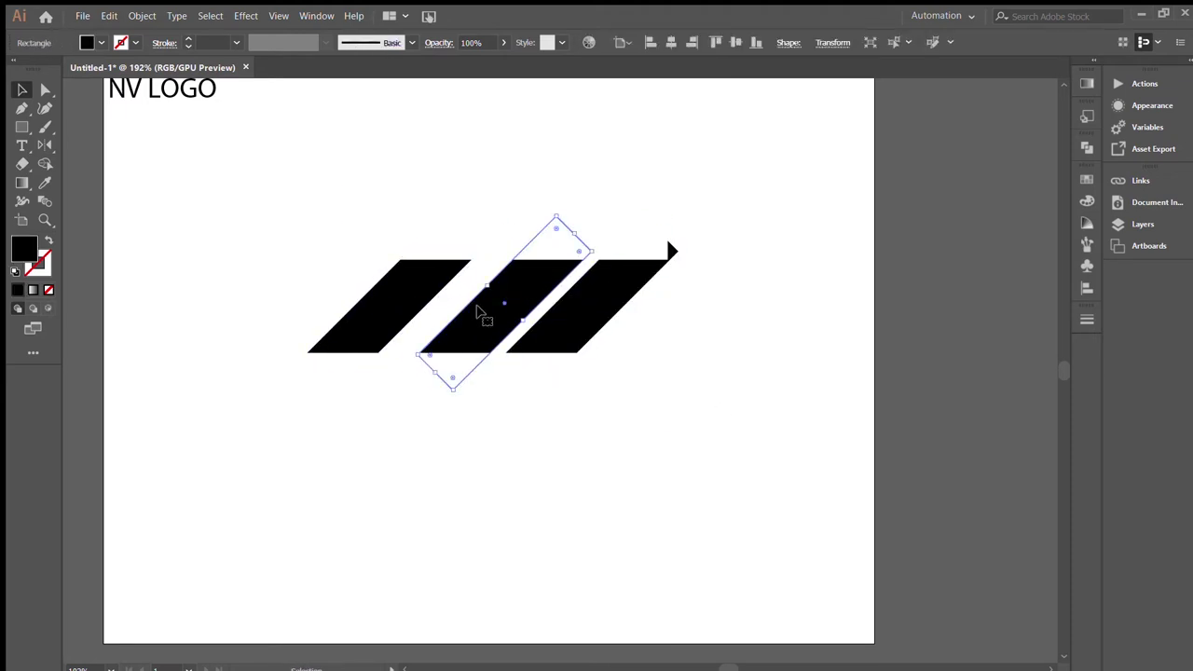
Mirror the middle copy and slide it flush to form the N.
key("o")
left_click_drag(617, 430, 555, 373)
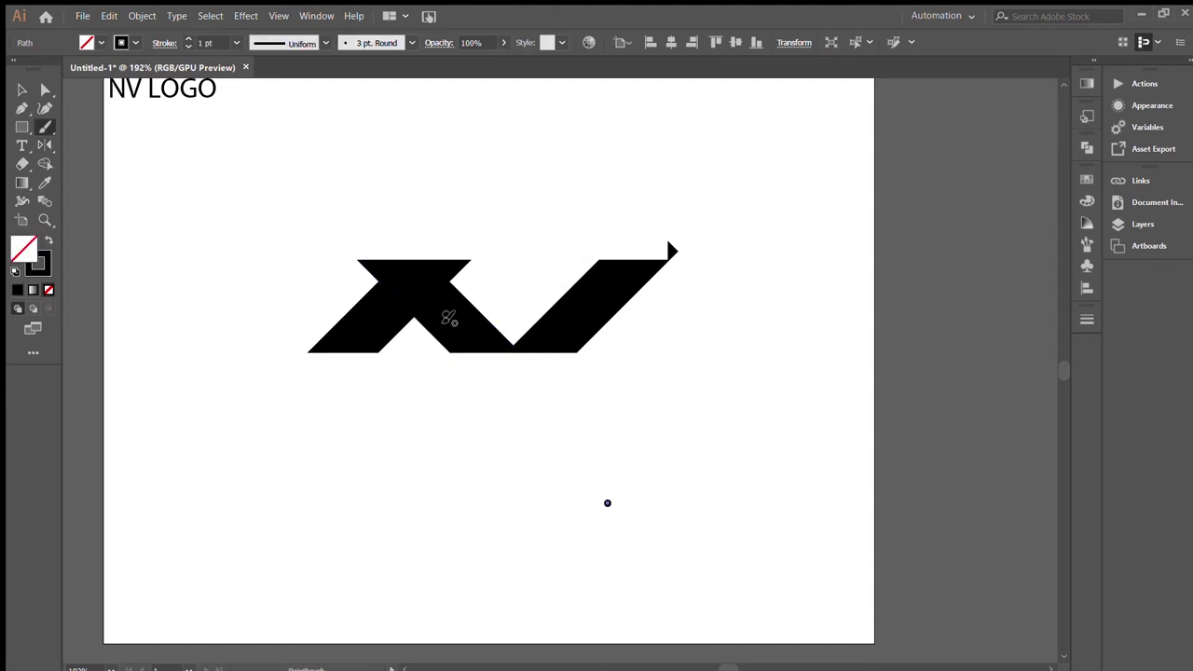
key("v")
mouse_move(464, 315)
left_mouse_down()
mouse_move(506, 315)
mouse_move(494, 315)
left_mouse_up()
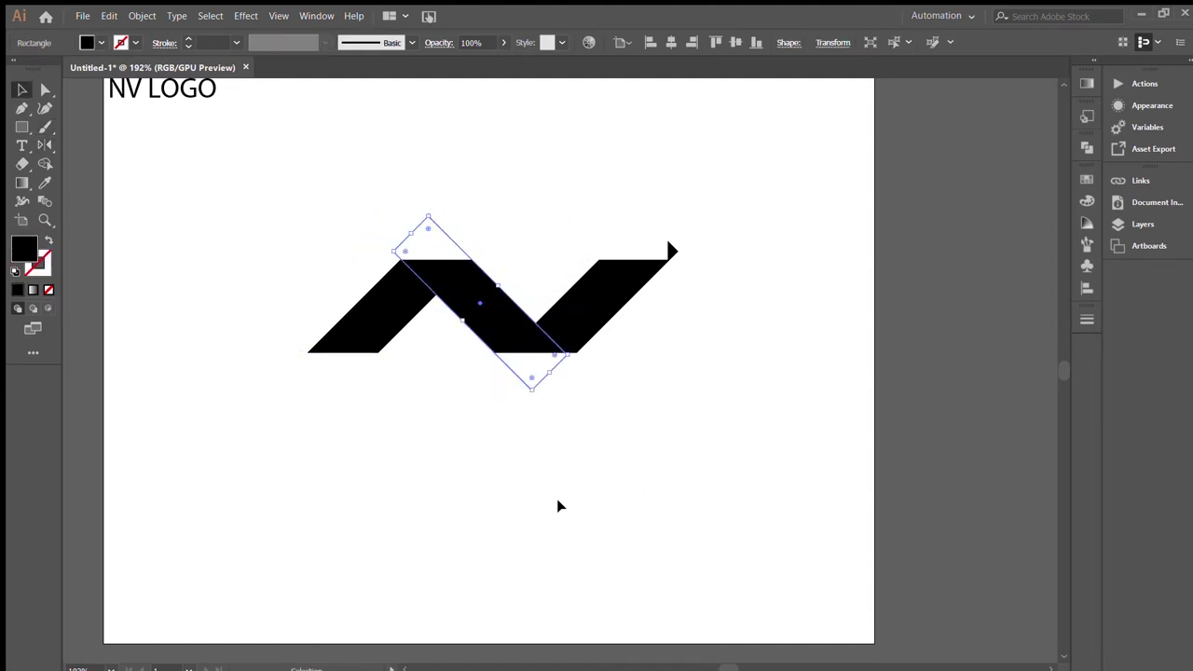
left_click(557, 506)
left_click_drag(579, 315, 567, 315)
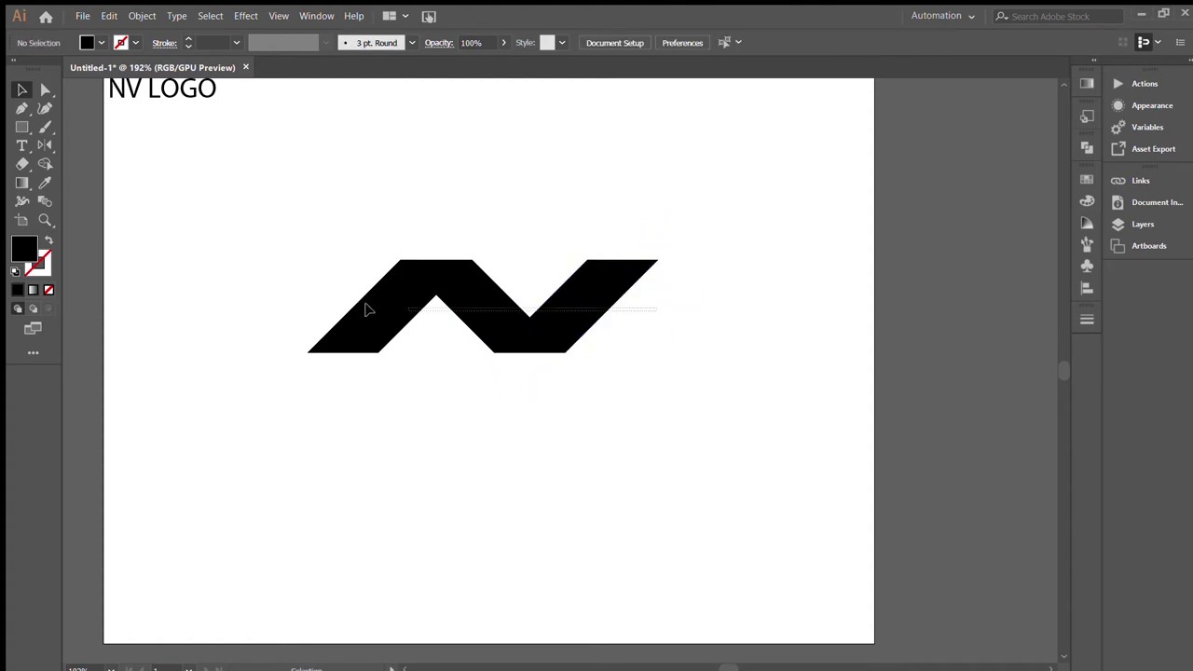
left_click_drag(687, 333, 367, 309)
key("shift+m")
Remove the top and bottom white masking regions from the logo with Shape Builder.
left_click_drag(535, 367, 606, 391)
key("v")
left_click_drag(318, 146, 425, 252)
key("shift+m")
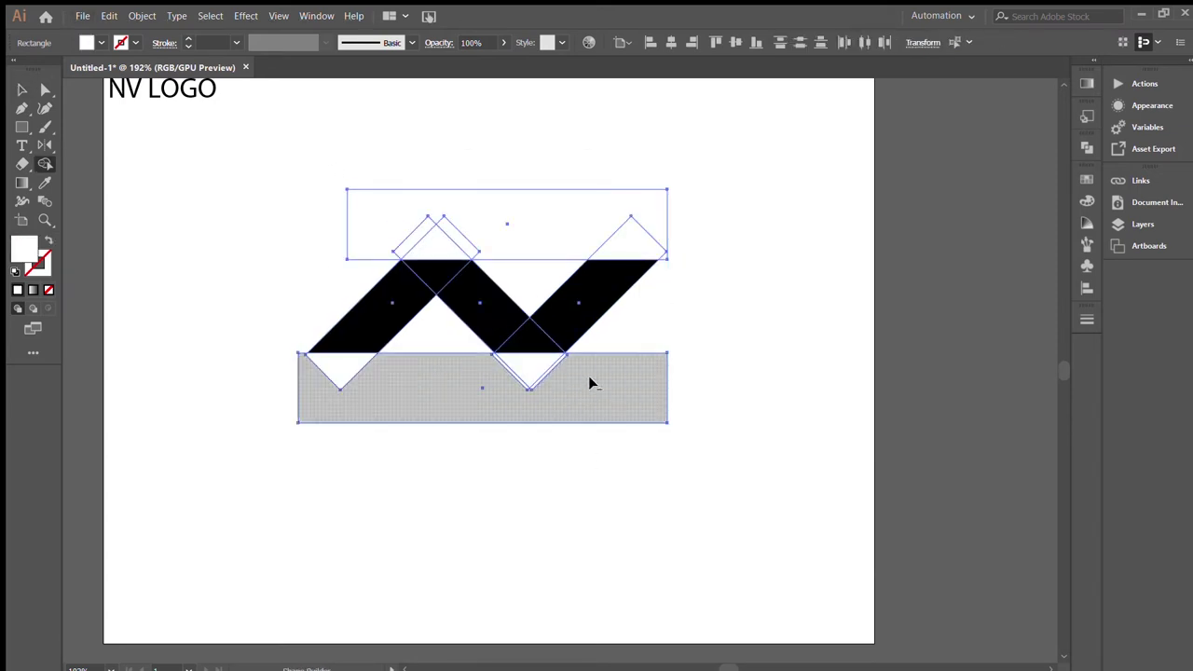
left_click_drag(588, 375, 286, 367)
left_click_drag(607, 237, 669, 244)
key("v")
left_click(684, 307)
Make the black N narrower.
left_click(615, 288)
mouse_move(658, 305)
left_mouse_down()
mouse_move(619, 318)
mouse_move(568, 308)
left_mouse_up()
left_click(623, 327)
left_click(372, 331)
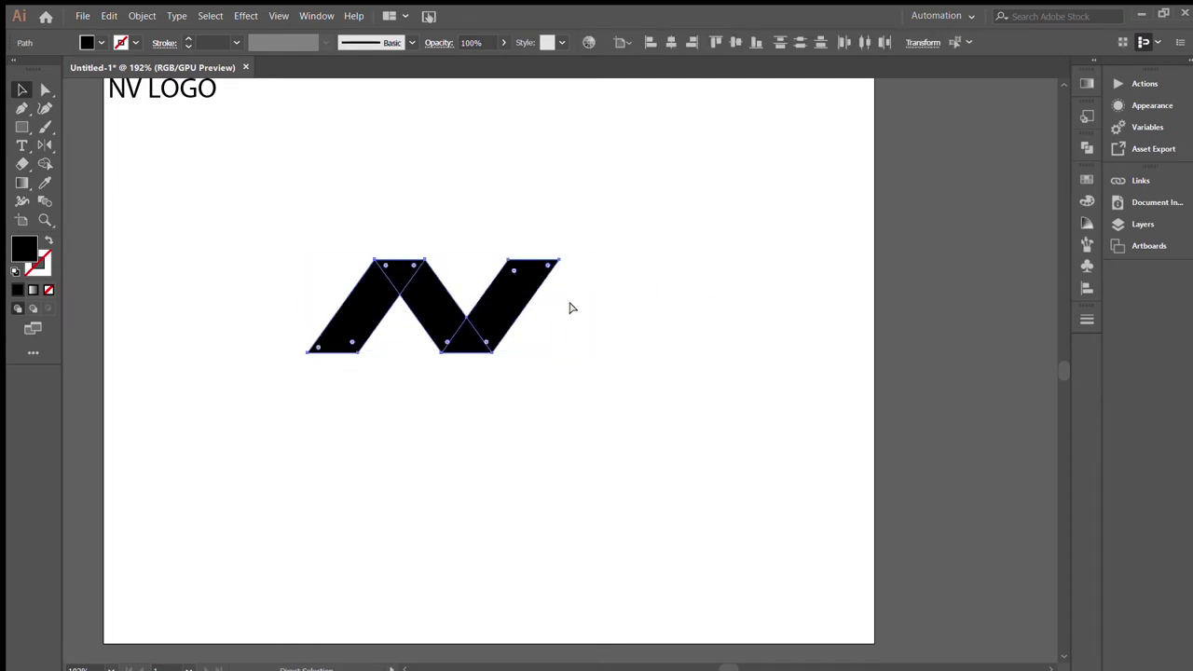
left_click(572, 184)
Group the N, scale it to about twice its size, and merge its middle and right pieces into a V.
left_click(510, 292)
key("ctrl+g")
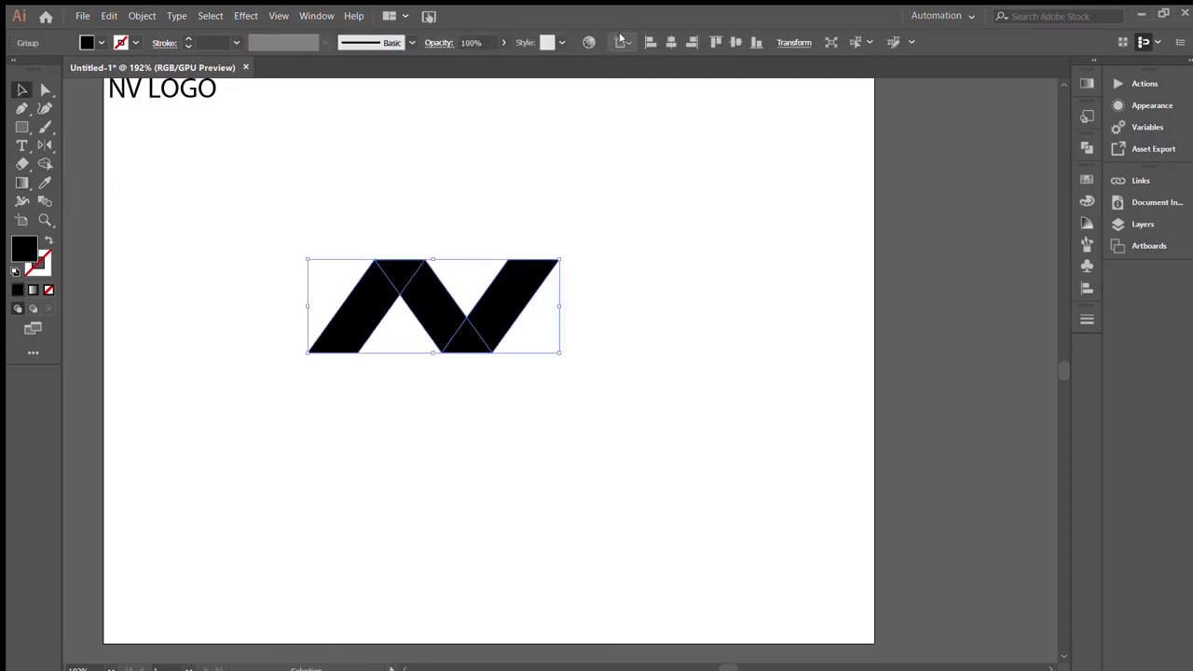
left_click_drag(511, 292, 566, 338)
left_click_drag(486, 305, 487, 258)
left_click(557, 205)
left_click(494, 373)
left_click(532, 456)
key("shift+m")
mouse_move(615, 456)
left_mouse_down()
mouse_move(519, 391)
mouse_move(488, 288)
left_mouse_up()
Give the left bar a gradient running from its top edge to its bottom edge.
key("v")
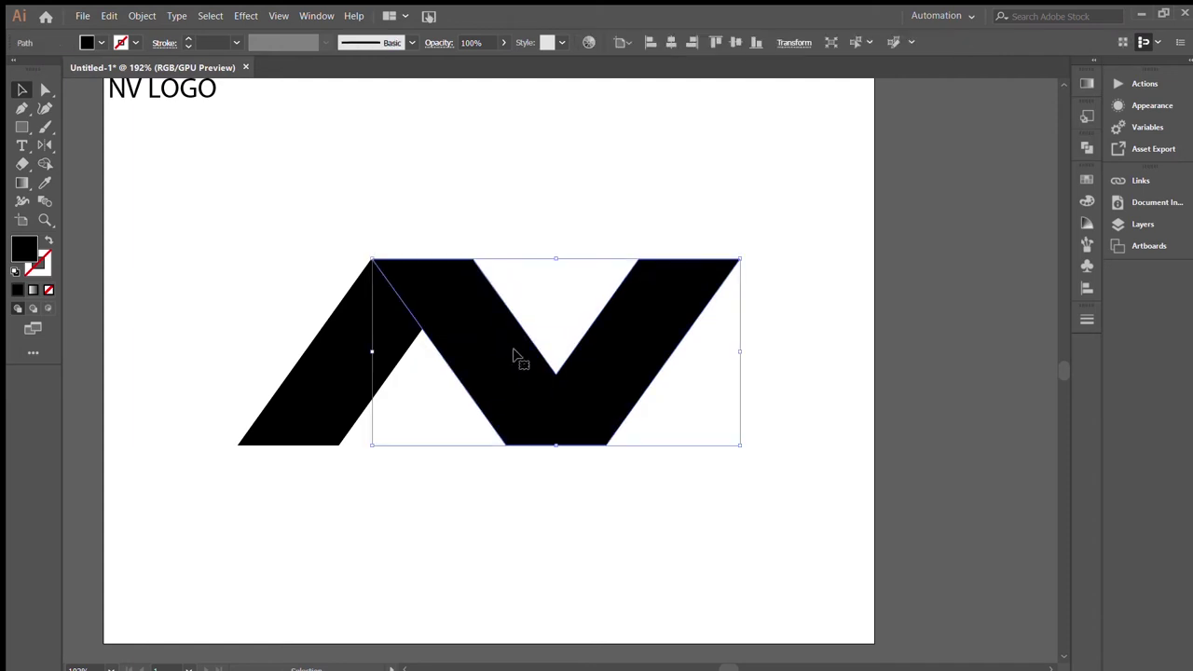
left_click(340, 381)
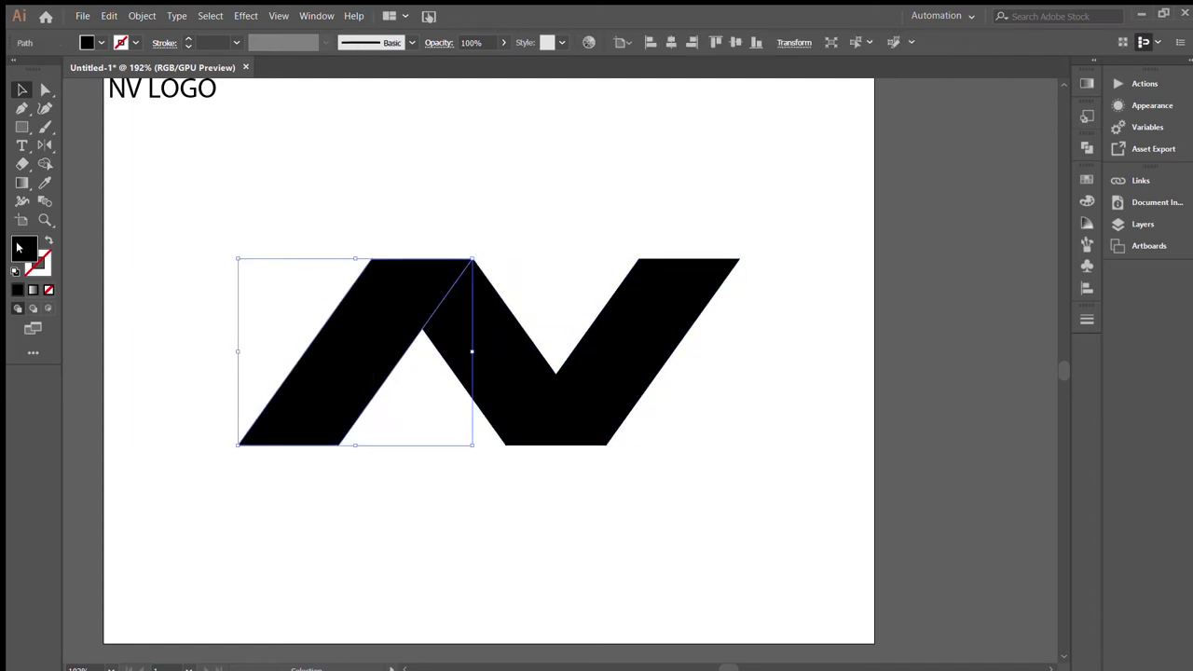
key("period")
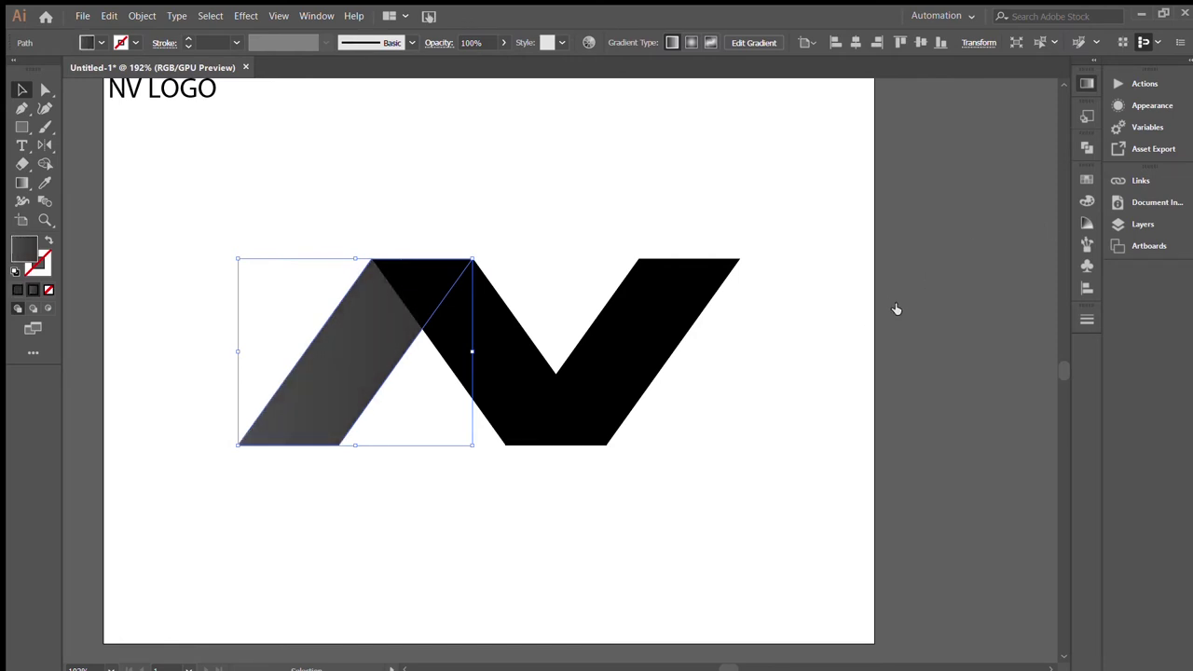
left_click(23, 182)
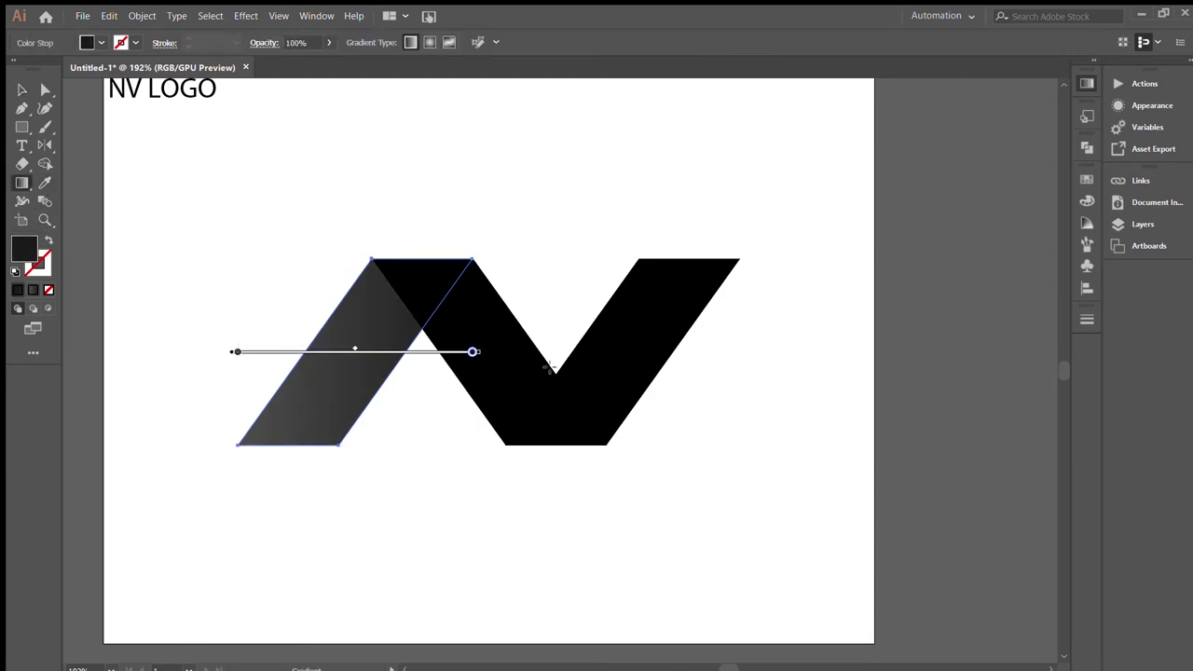
left_click_drag(481, 354, 426, 213)
left_click_drag(466, 254, 288, 411)
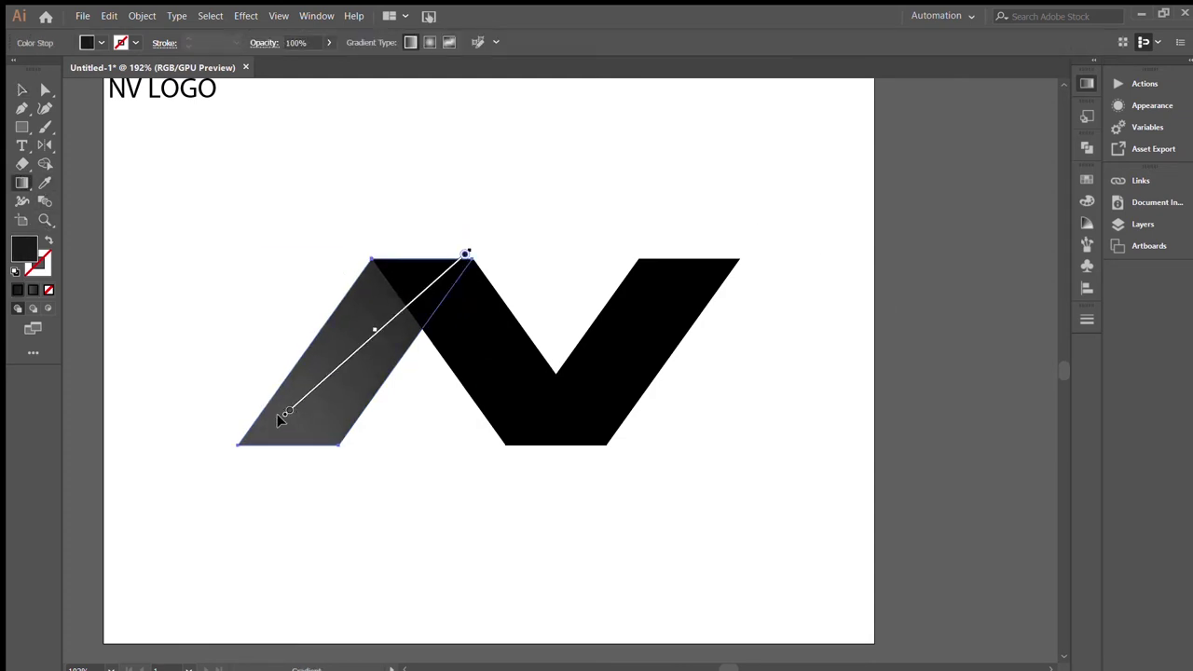
left_click_drag(425, 250, 282, 460)
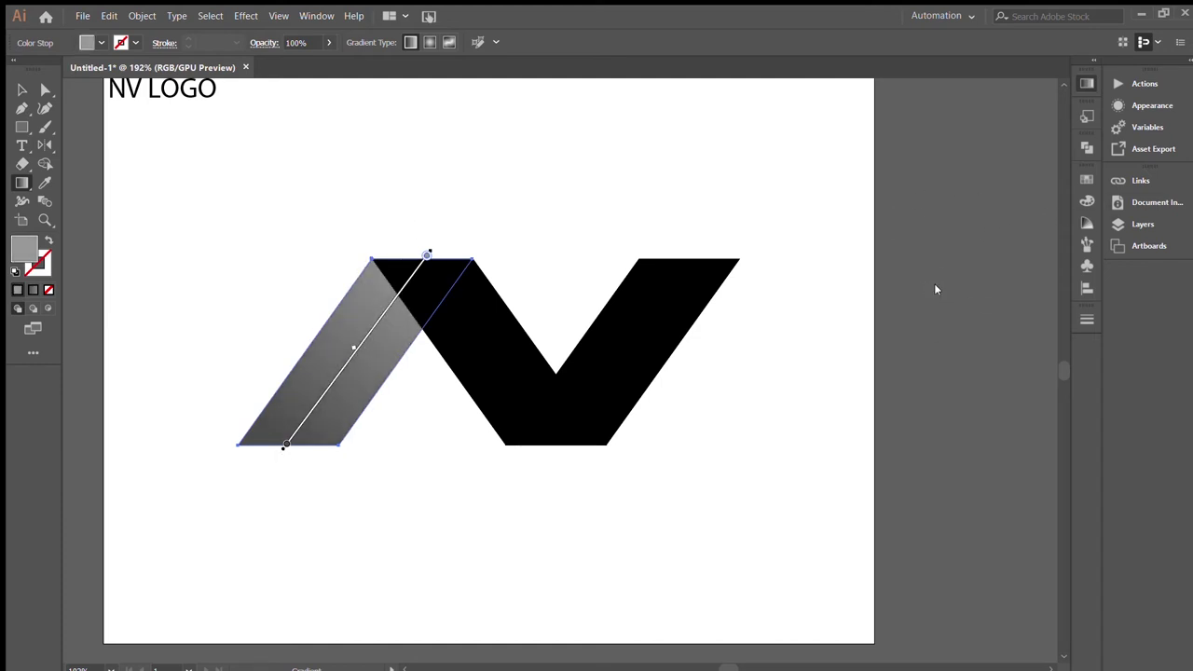
Round the V's top corner using its corner anchor points.
key("v")
left_click(501, 224)
left_click(364, 337)
left_click(493, 313, "shift")
left_click(447, 438)
key("a")
left_click(432, 280)
left_click(474, 260)
left_click_drag(449, 279, 450, 281)
Inspect the V's rounded path in outline view, then return to preview.
left_click(532, 234)
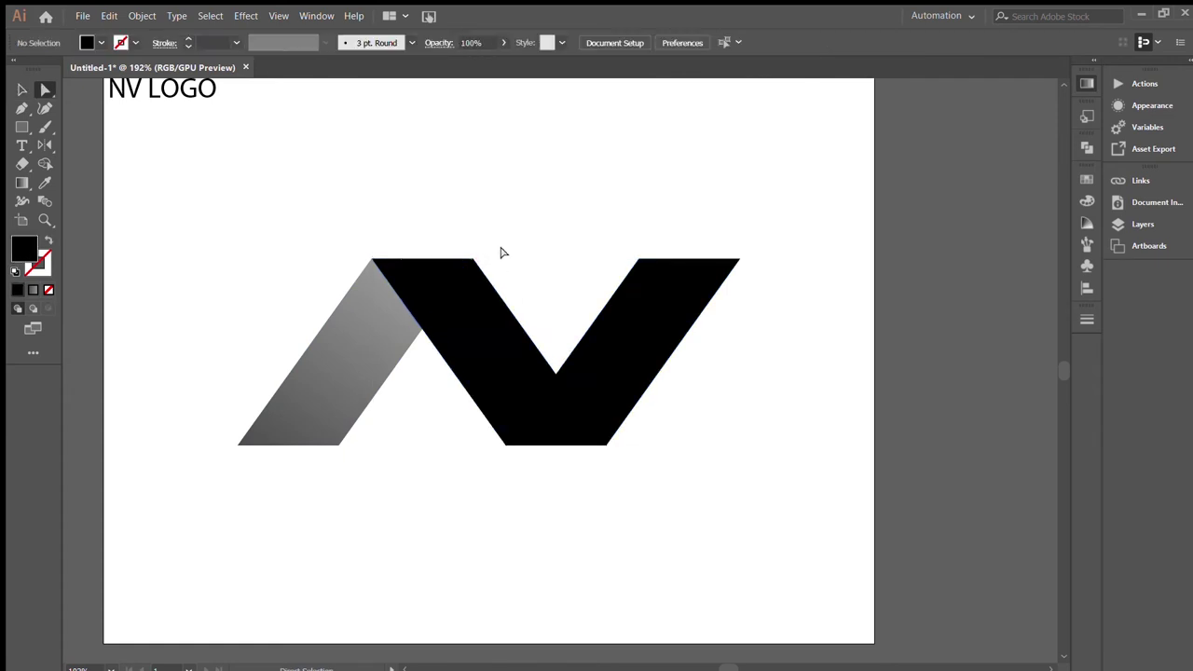
key("ctrl+y")
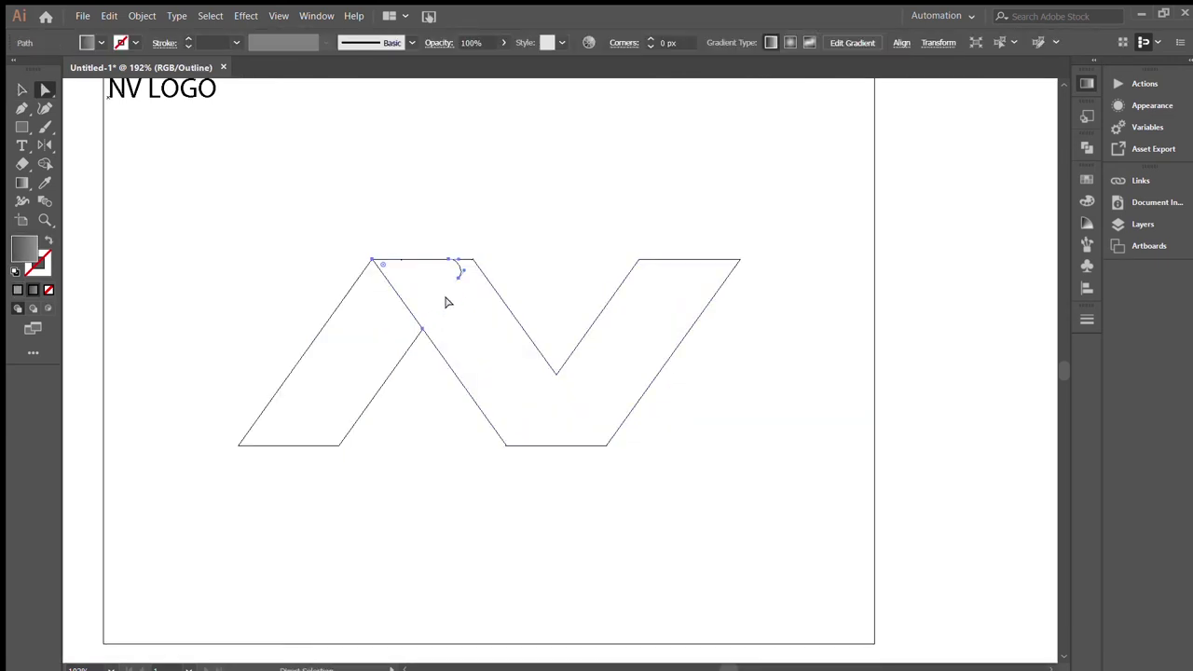
left_click(459, 270)
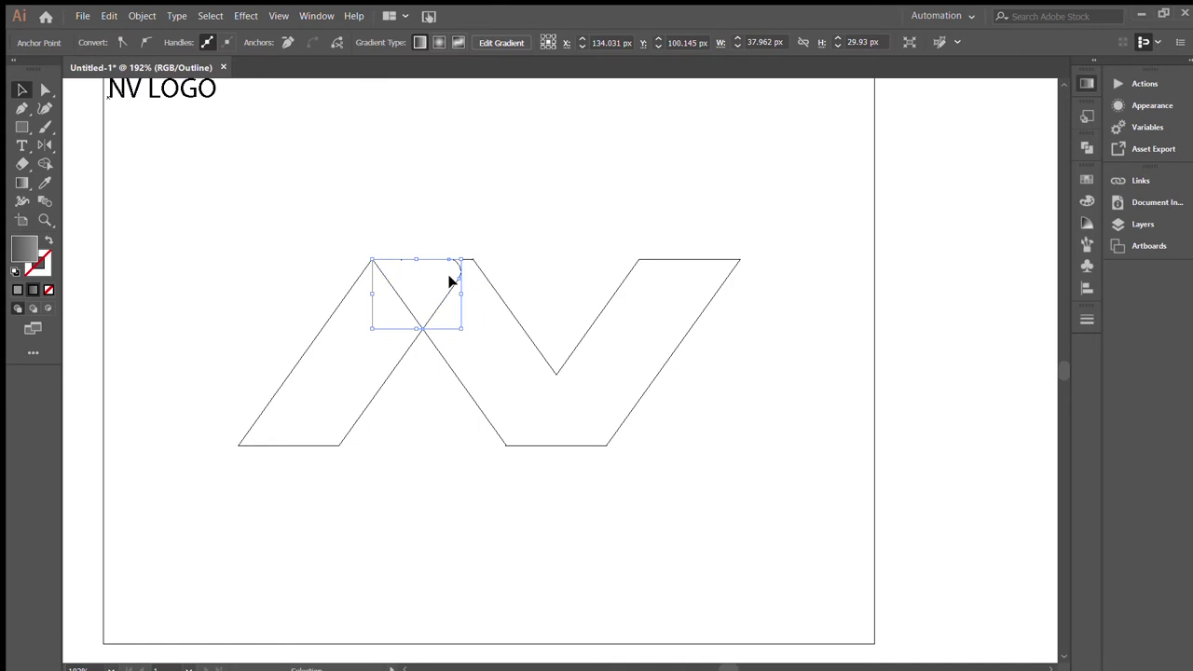
left_click(471, 266)
key("ctrl+y")
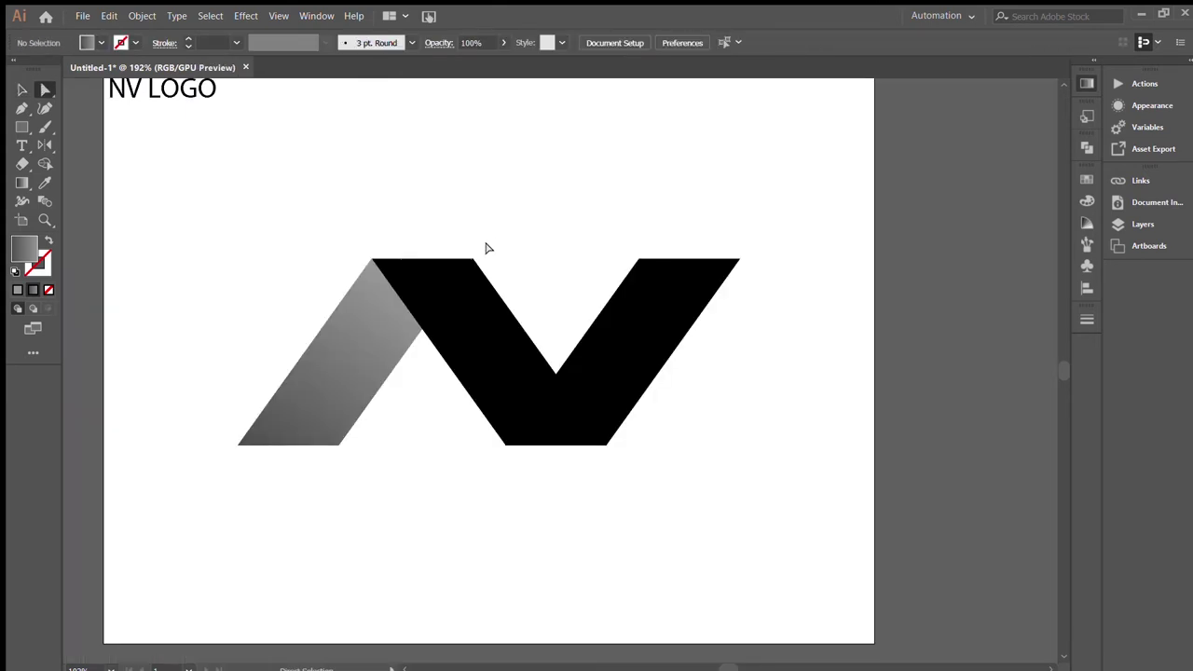
key("a")
left_click(461, 272)
left_click(471, 257)
Zoom in and nudge the V's top-right anchor slightly.
key("ctrl+plus")
key("ctrl+plus")
key("ctrl+plus")
key("ctrl+plus")
mouse_move(487, 259)
left_mouse_down()
mouse_move(663, 412)
mouse_move(733, 597)
left_mouse_up()
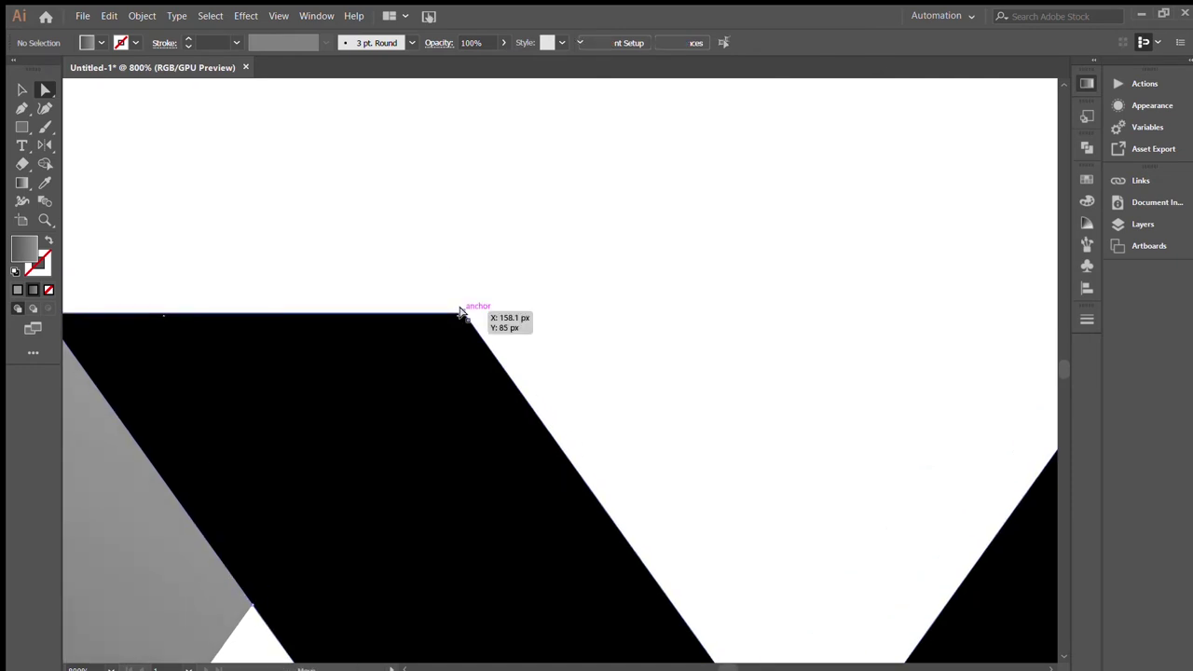
left_click(466, 317)
left_click_drag(452, 310, 537, 349)
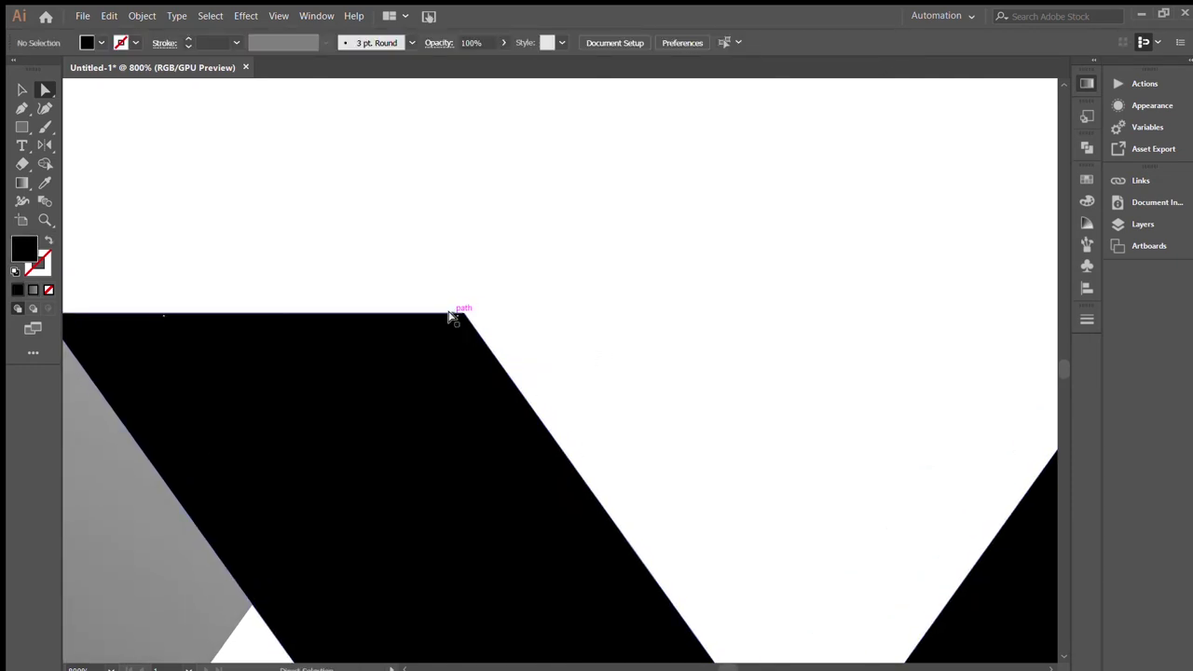
left_click(466, 315)
mouse_move(471, 314)
left_mouse_down()
mouse_move(469, 327)
mouse_move(466, 314)
left_mouse_up()
left_click(459, 319)
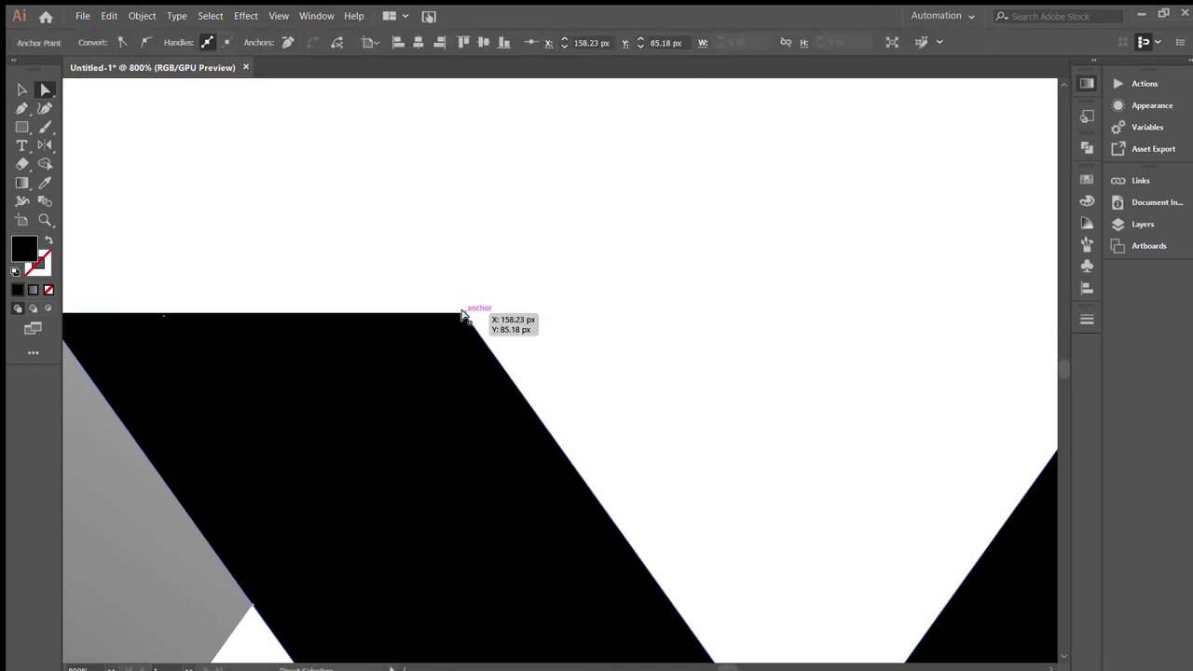
Delete the stray point on the shape's top edge and rezoom on the logo.
key("v")
left_click(533, 328)
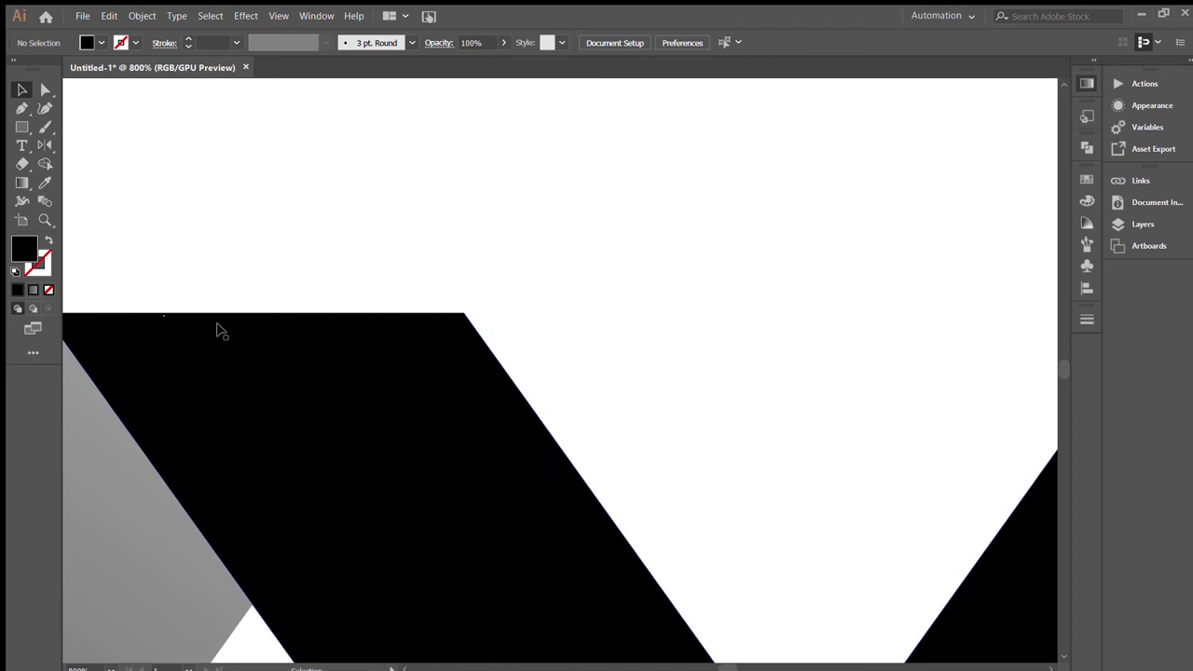
left_click(165, 315)
key("Delete")
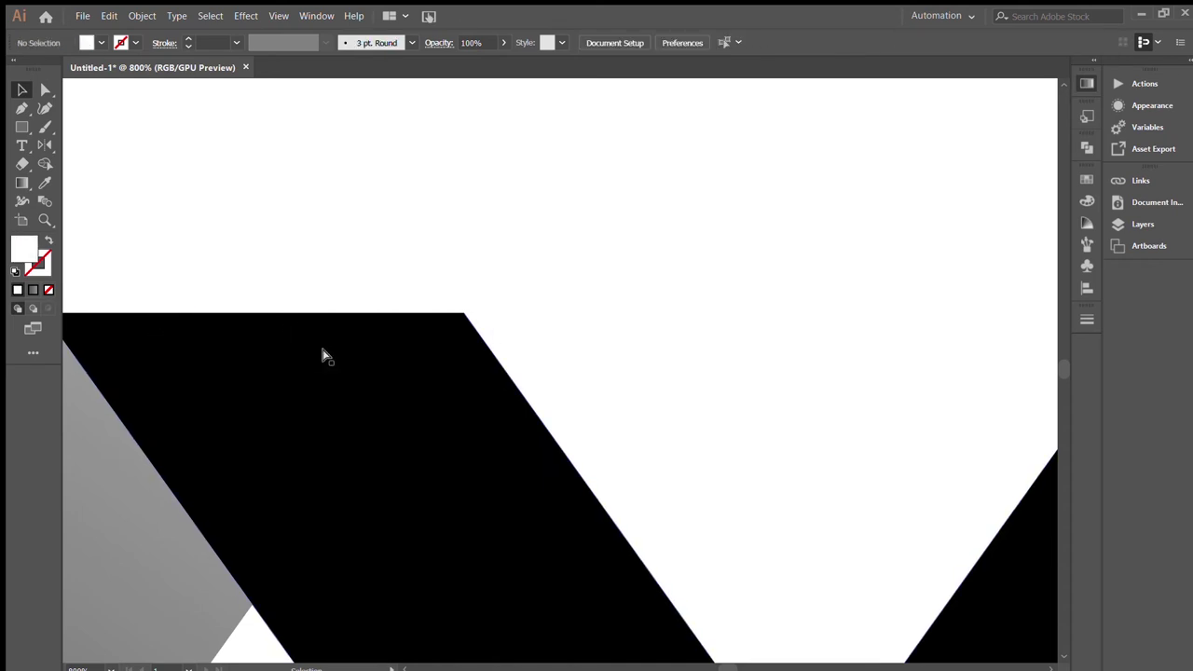
key("ctrl+0")
key("ctrl+equal")
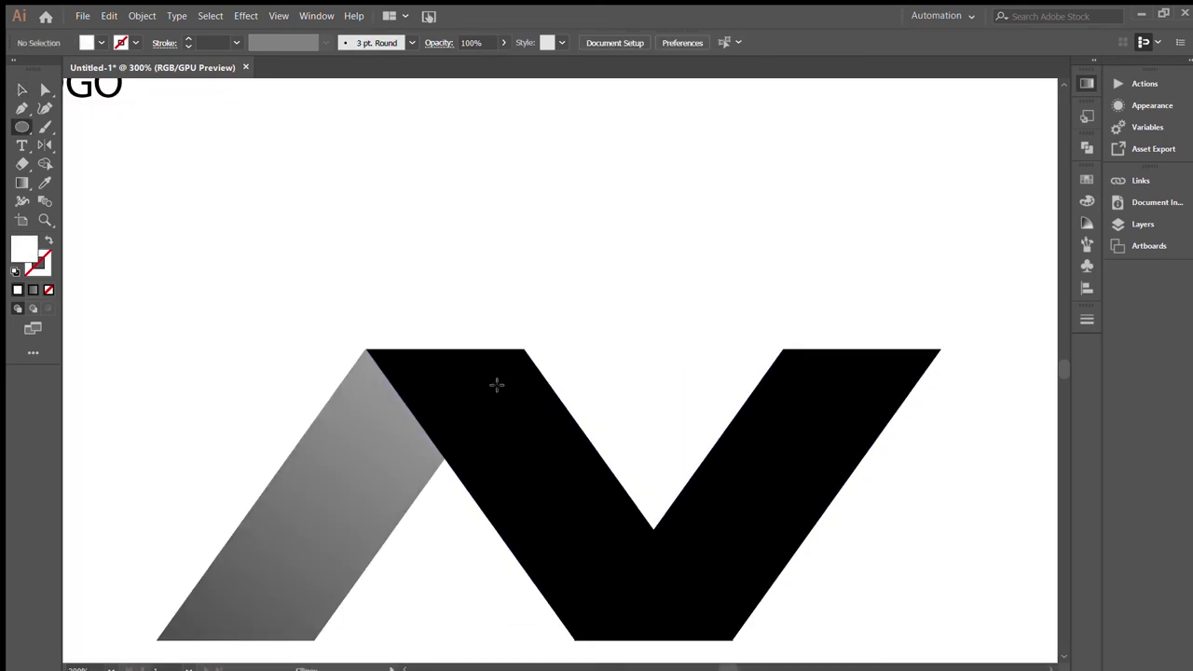
Draw a black circle on the V shape's top edge.
mouse_move(481, 390)
left_mouse_down()
mouse_move(537, 333)
mouse_move(510, 379)
left_mouse_up()
key("v")
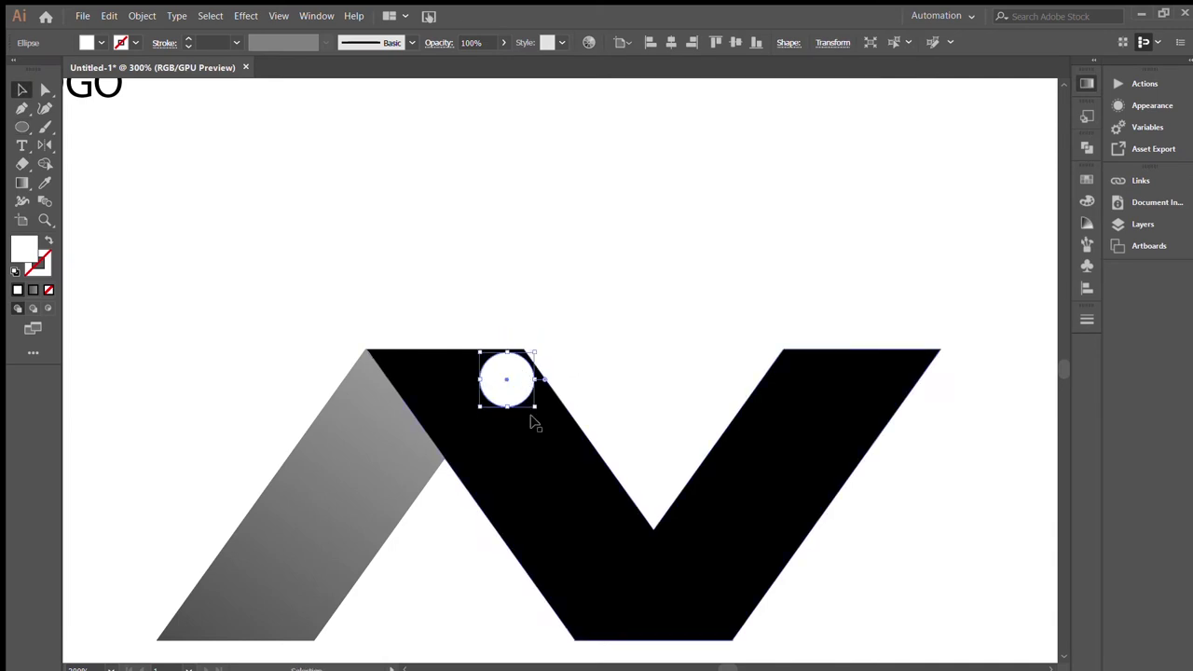
key("b")
scroll(555, 383, "up", 2, "alt")
scroll(555, 384, "up", 2, "alt")
key("v")
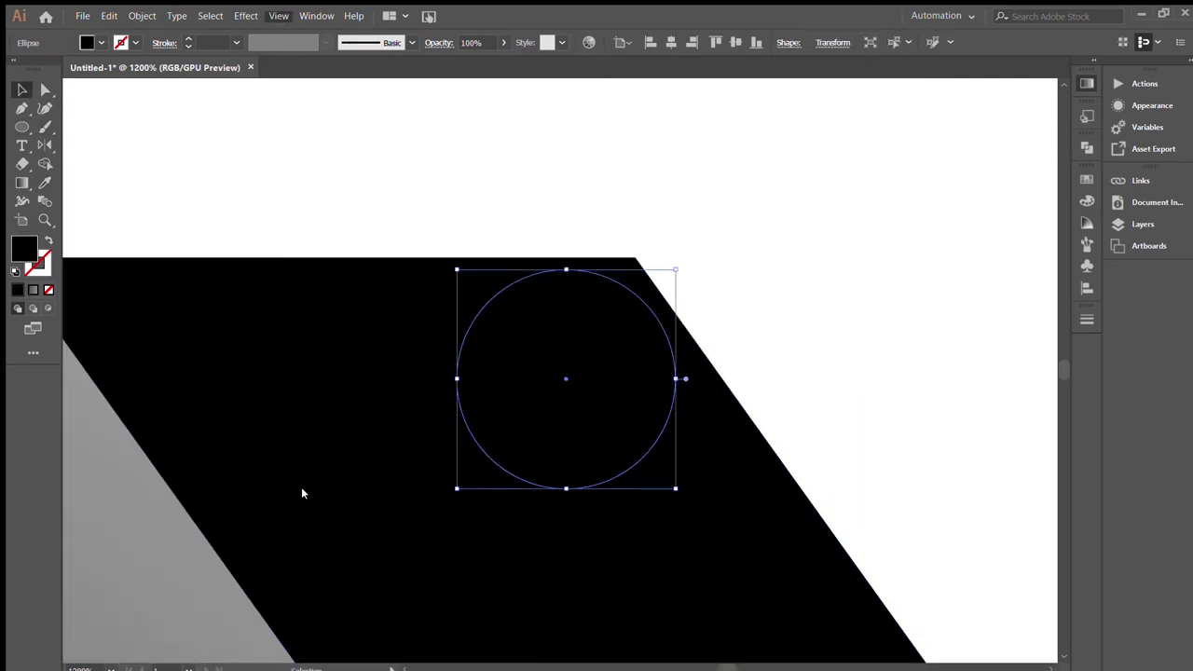
left_click(585, 267)
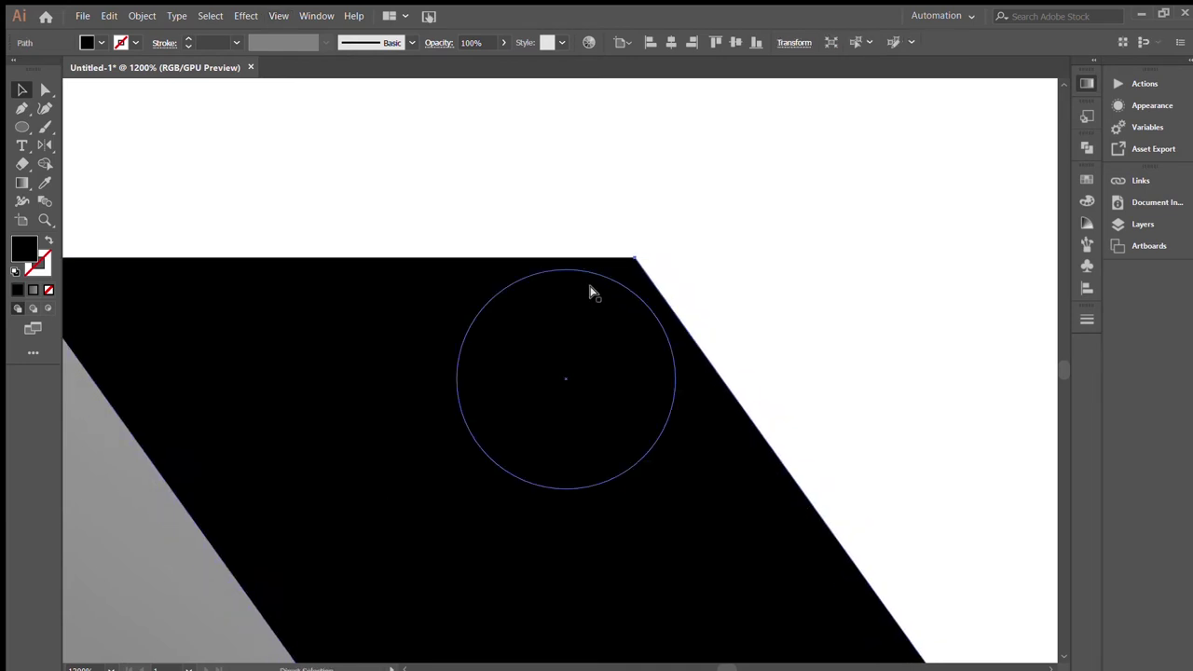
left_click(620, 286)
Enlarge the circle to about 17 px and snap its top to the shape's top edge.
left_click_drag(676, 378, 693, 366)
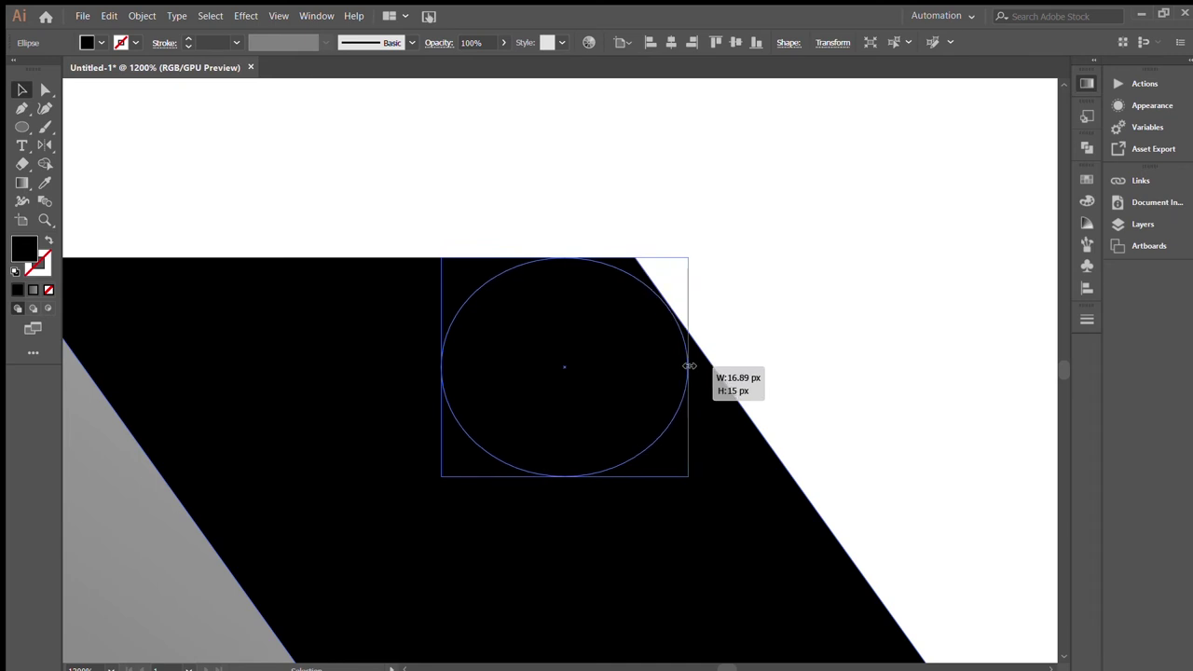
left_click_drag(694, 366, 690, 368)
left_click_drag(670, 425, 687, 439)
left_click_drag(591, 268, 580, 263)
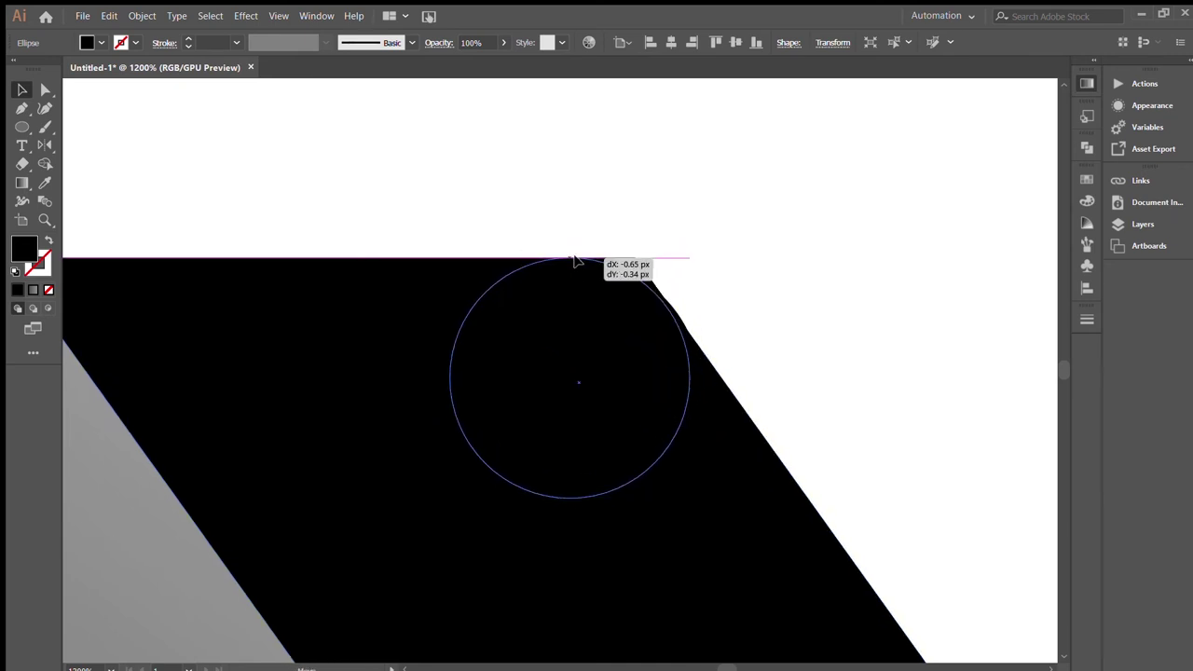
left_click_drag(666, 307, 665, 311)
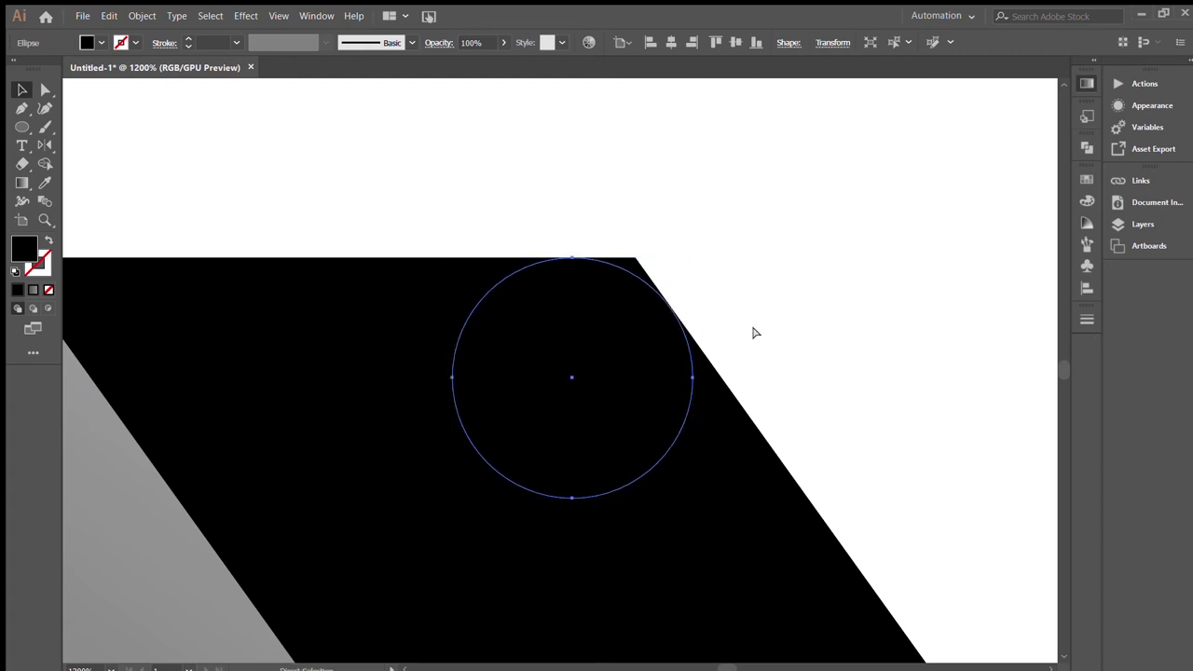
Fit the circle against the slanted edge and trim the corner to its curve.
key("ctrl+equal")
key("ctrl+equal")
key("ctrl+equal")
key("ctrl+equal")
left_click_drag(760, 333, 497, 405)
left_click_drag(658, 426, 656, 425)
left_click(544, 380)
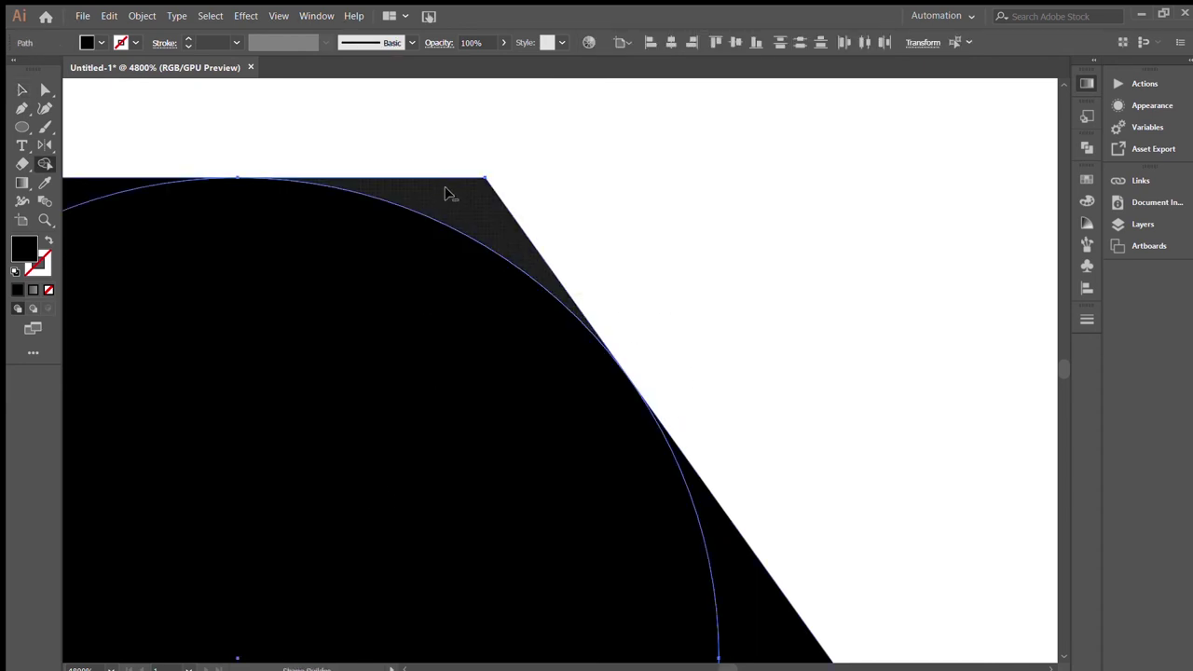
left_click_drag(687, 504, 687, 496)
left_click(718, 497)
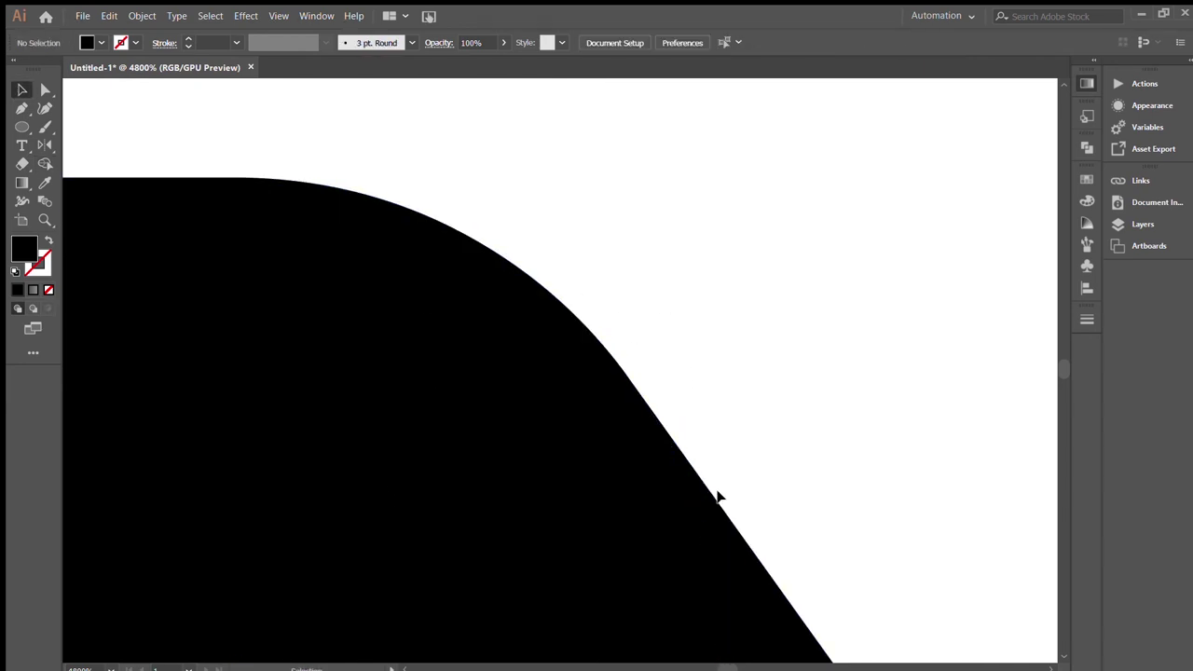
Give the V a dark grey-to-near-black linear gradient and zoom out to the artboard.
scroll(718, 496, "down", 5)
scroll(717, 496, "down", 5)
scroll(717, 497, "up", 3)
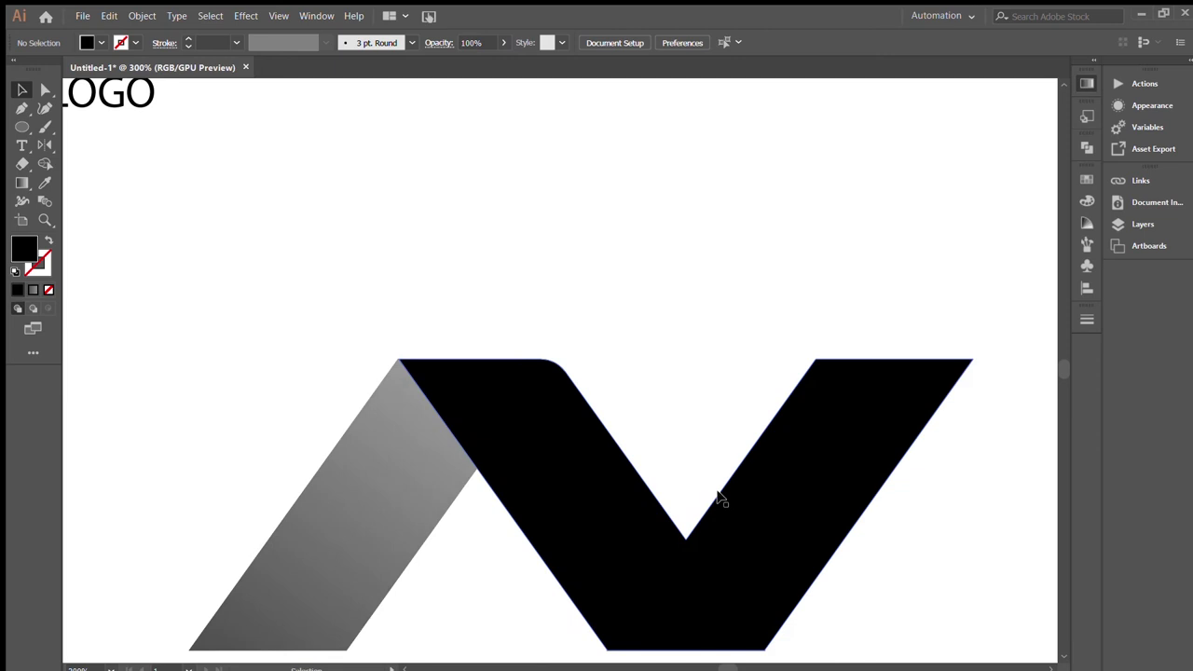
left_click_drag(532, 559, 497, 470)
left_click(532, 474)
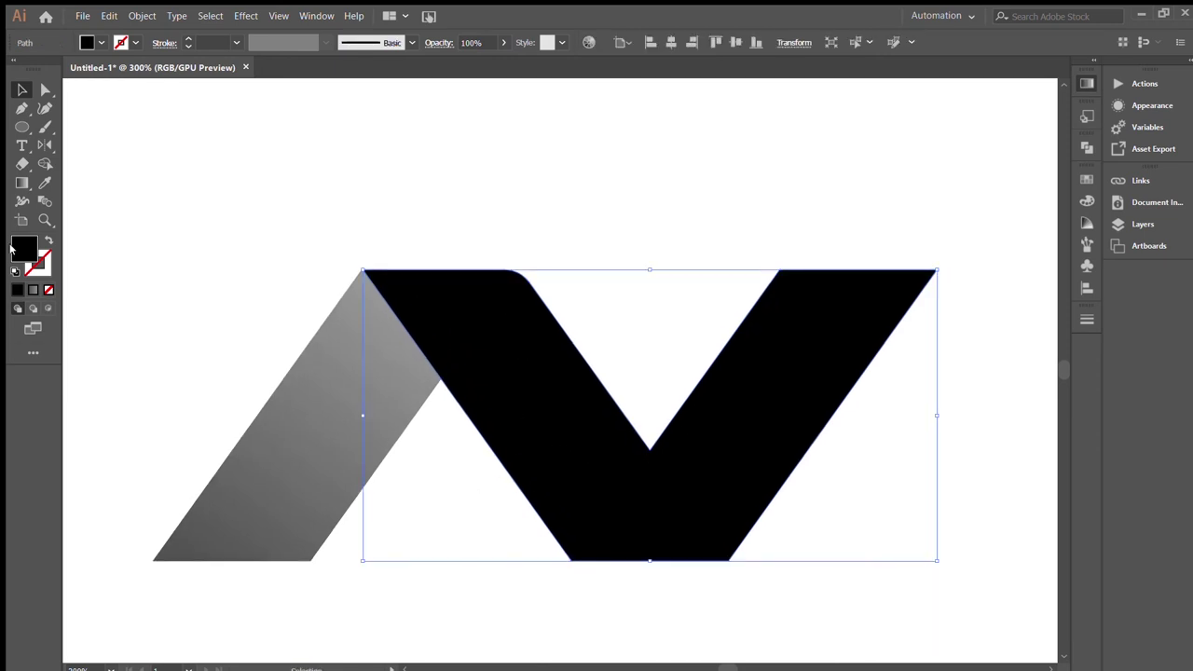
left_click(21, 183)
key("period")
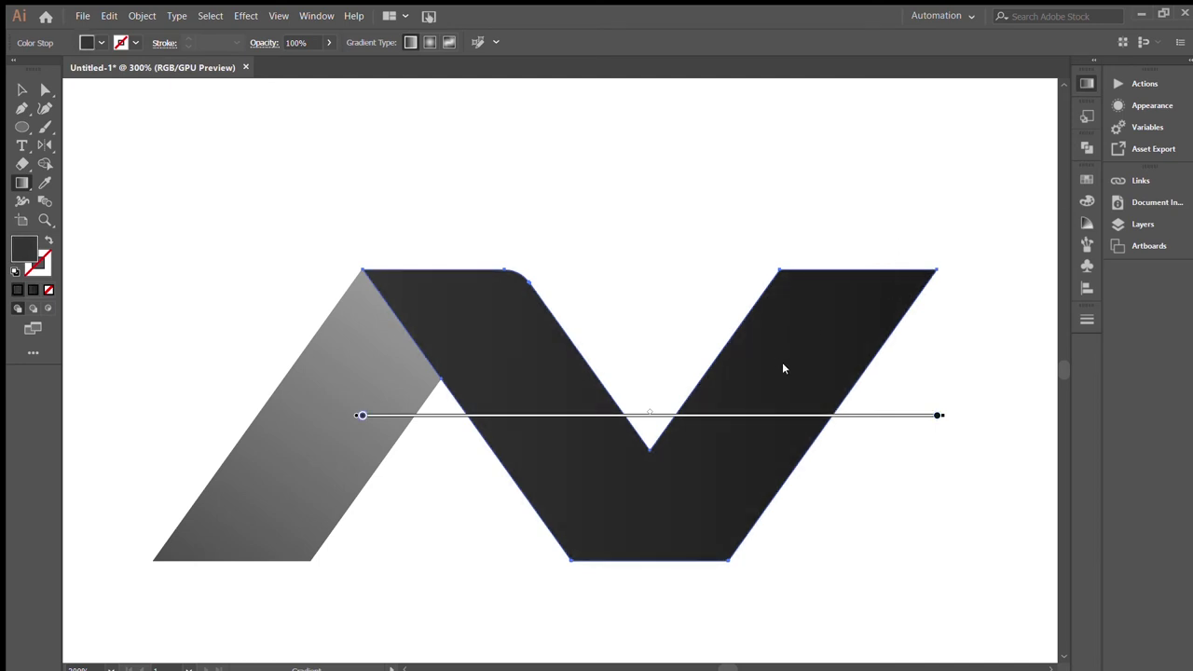
key("v")
left_click(634, 285)
key("ctrl+minus")
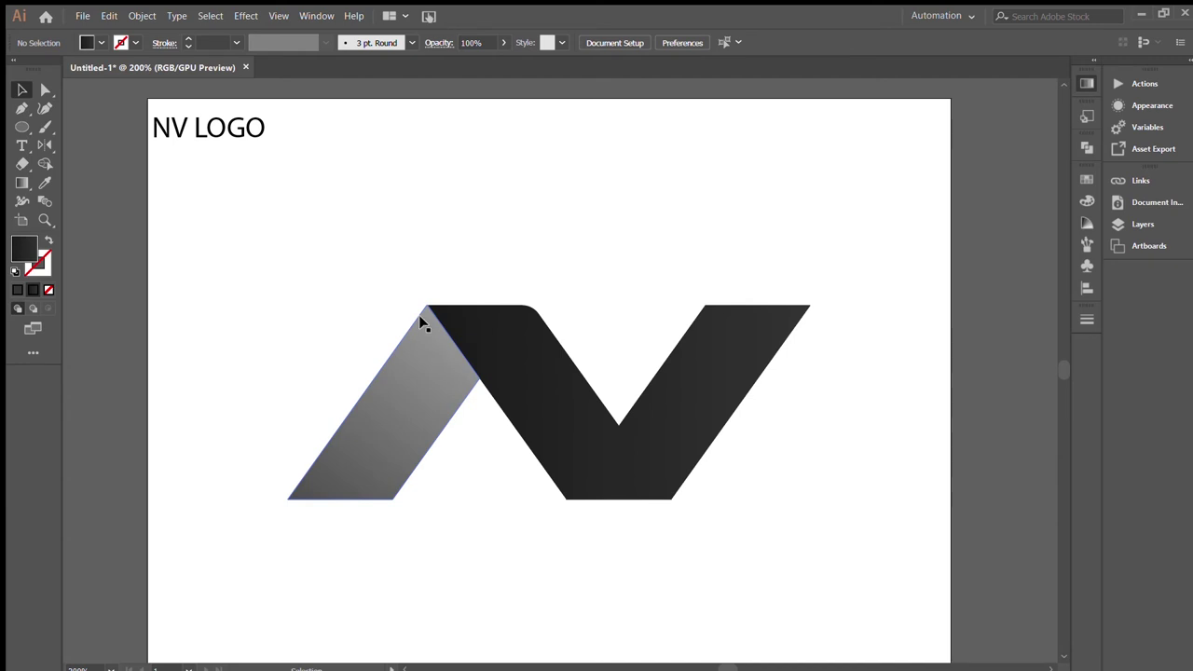
Shift the grey slanted bar to leave a small gap beside the V.
left_click_drag(430, 342, 427, 348)
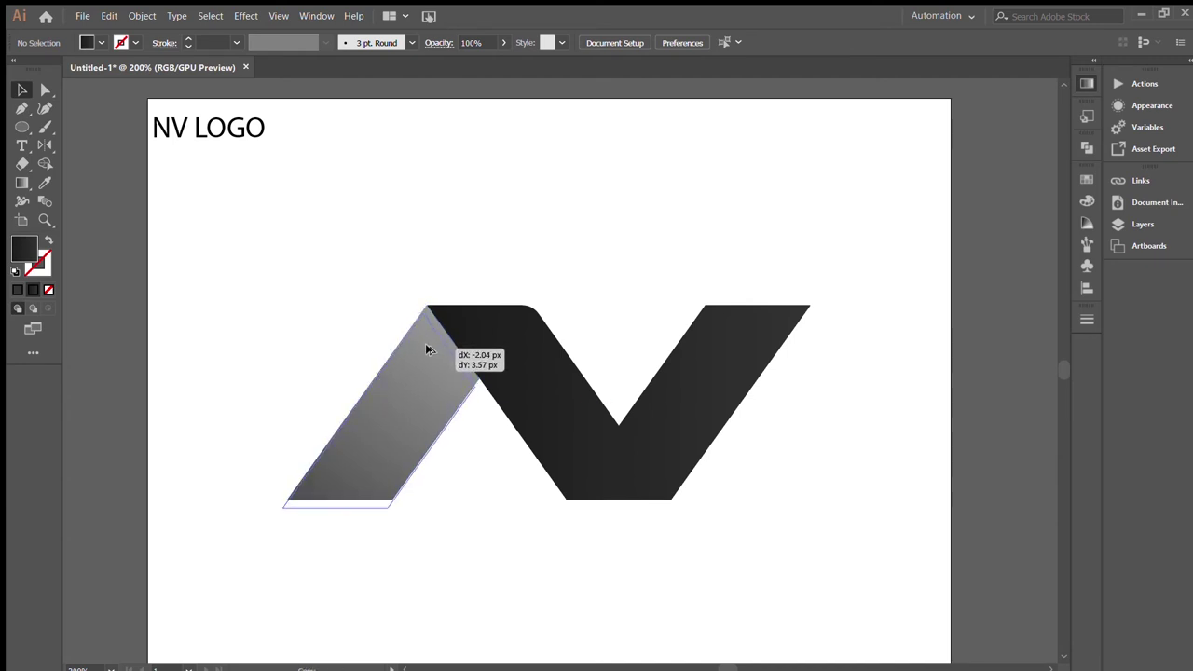
left_click_drag(426, 348, 461, 358)
left_click(408, 513)
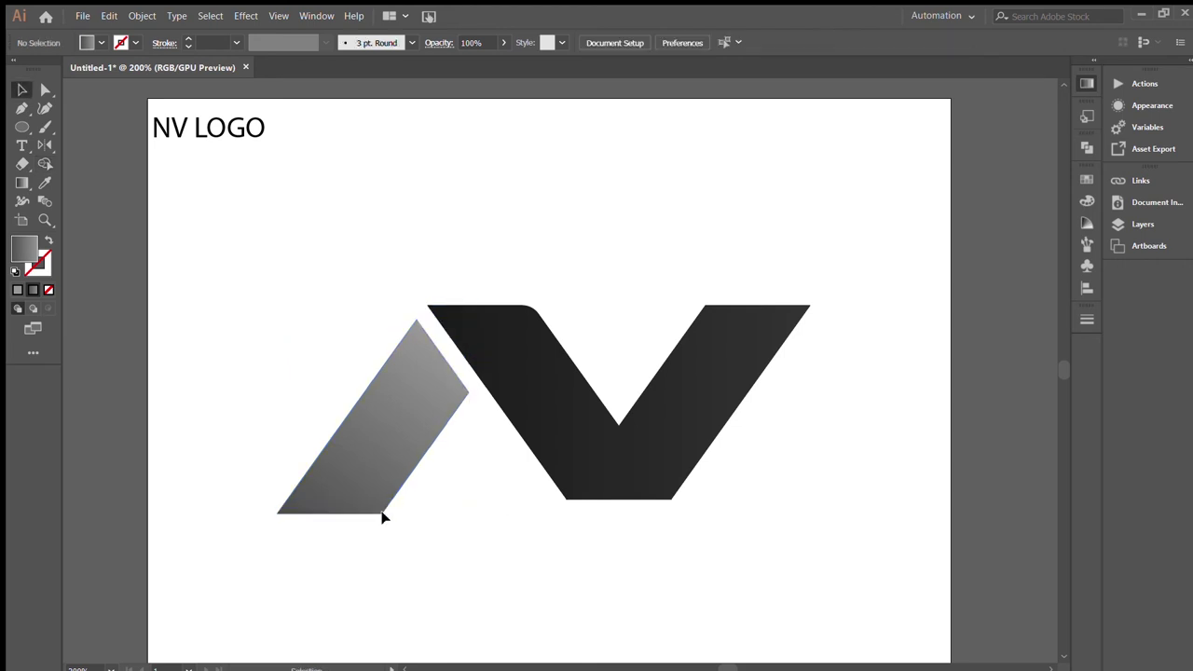
key("ctrl+z")
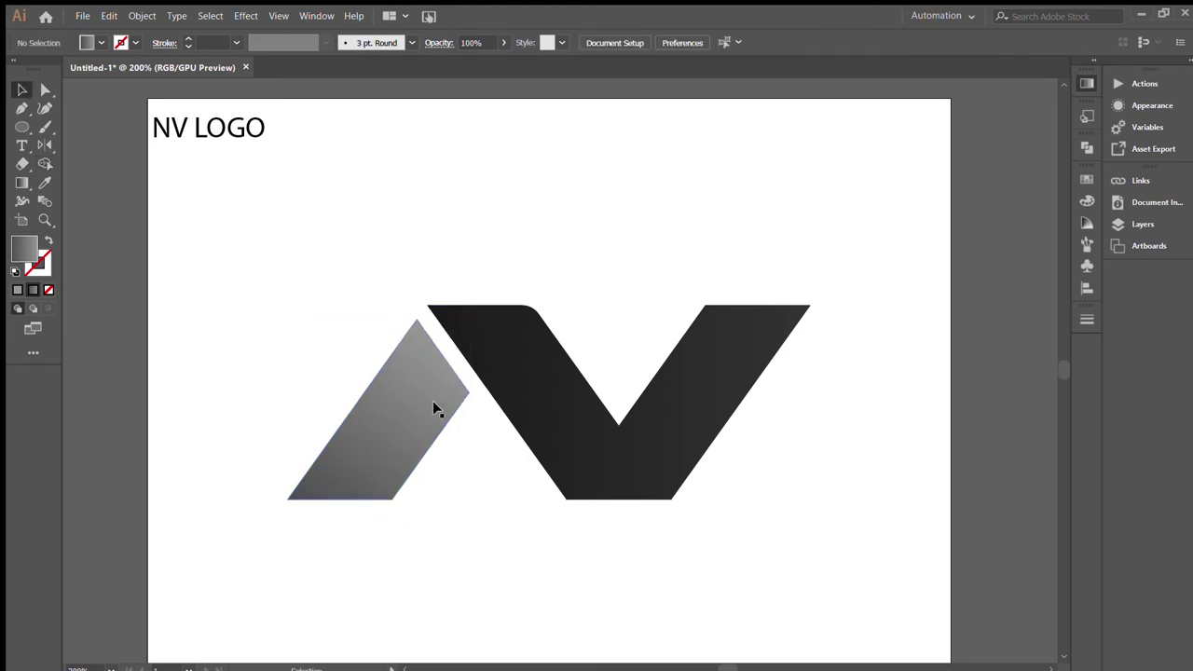
left_click(432, 401)
Copy the V's dark gradient onto the bar and angle it diagonally along the bar.
key("i")
left_click(800, 308)
left_click(896, 310)
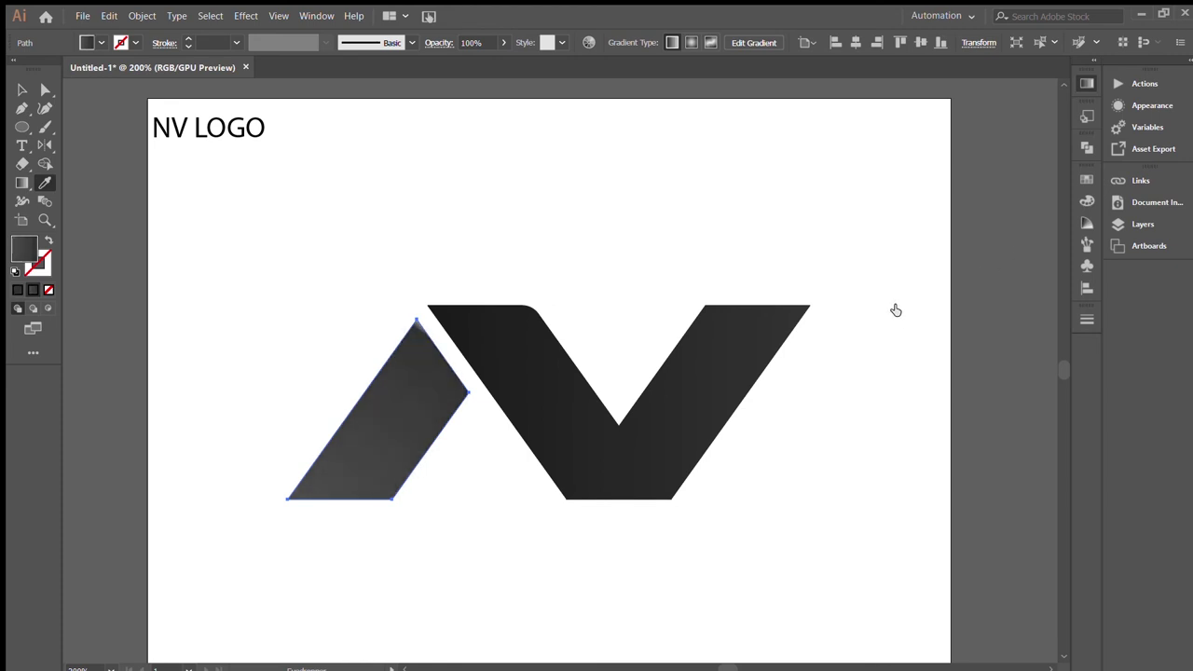
key("ctrl+z")
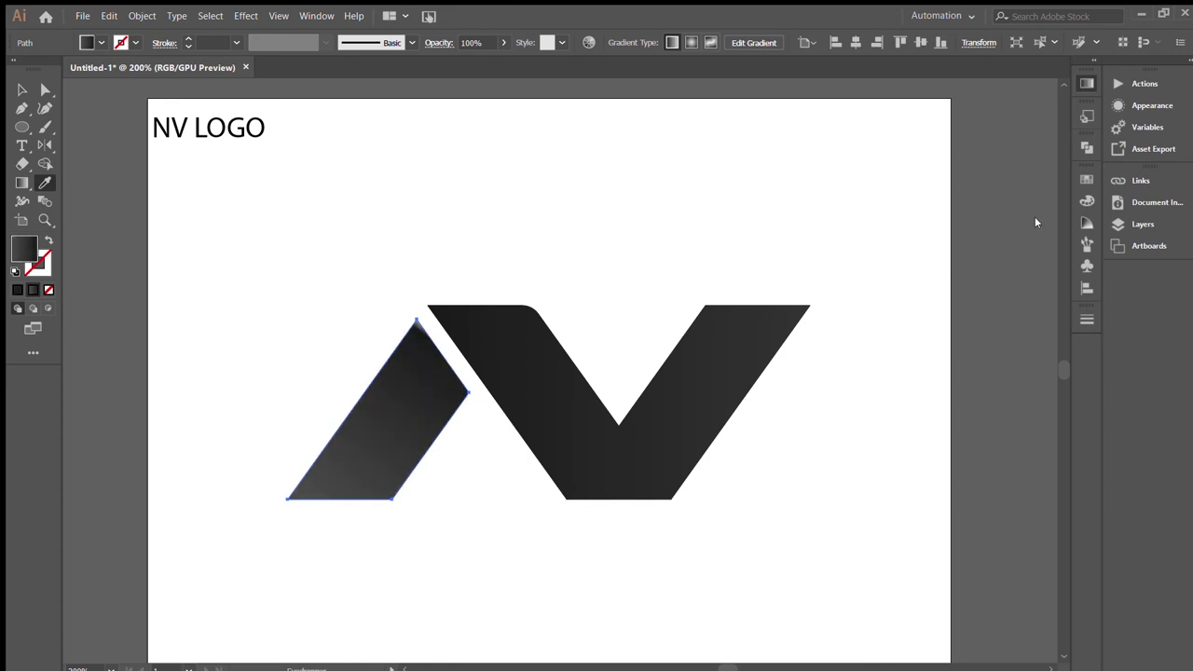
left_click(19, 182)
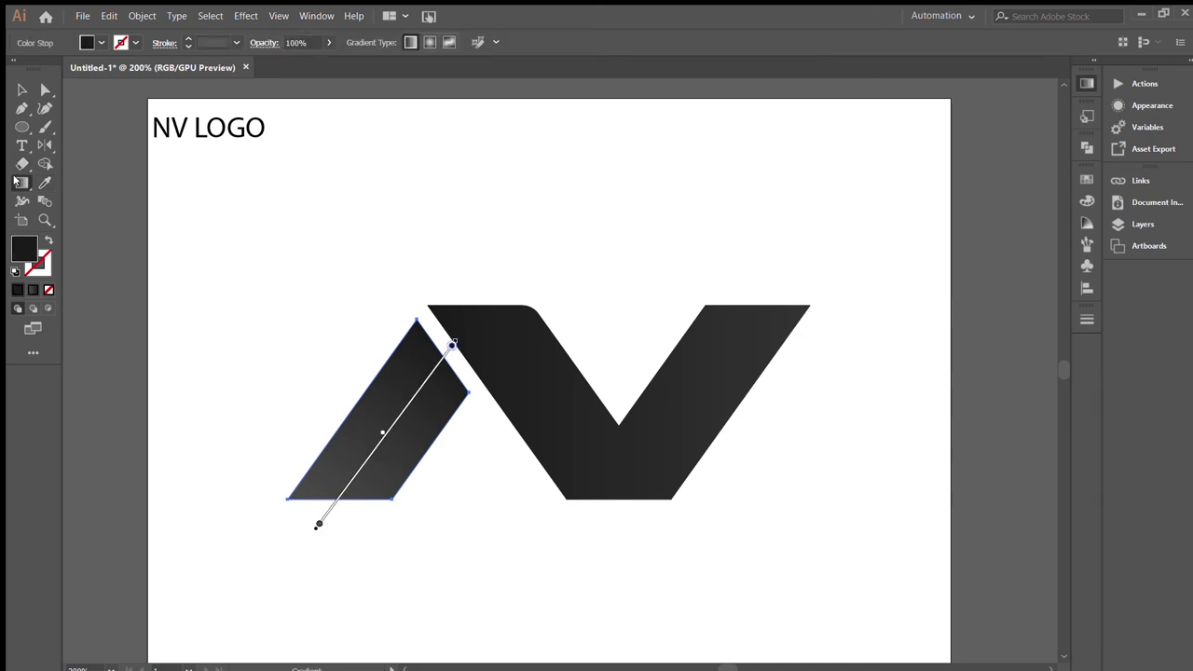
mouse_move(459, 339)
left_mouse_down()
mouse_move(261, 596)
mouse_move(280, 572)
left_mouse_up()
key("v")
left_click(546, 280)
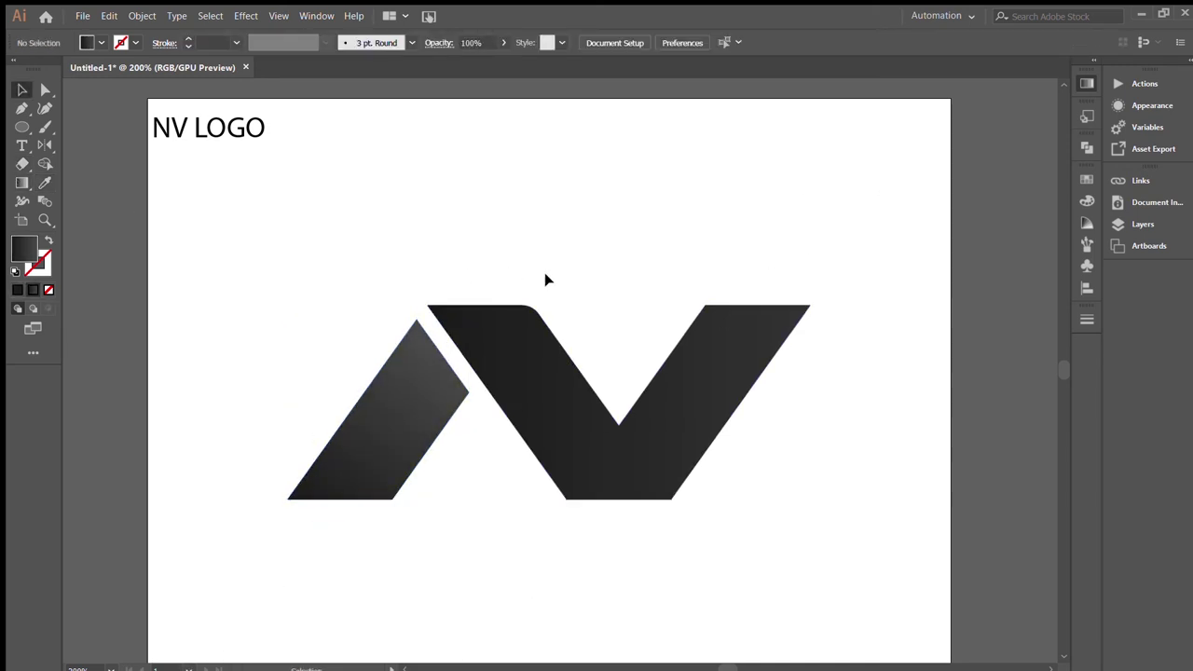
Select the V's corner anchors with Direct Selection to round its right arm's top-left corner.
left_click(418, 321)
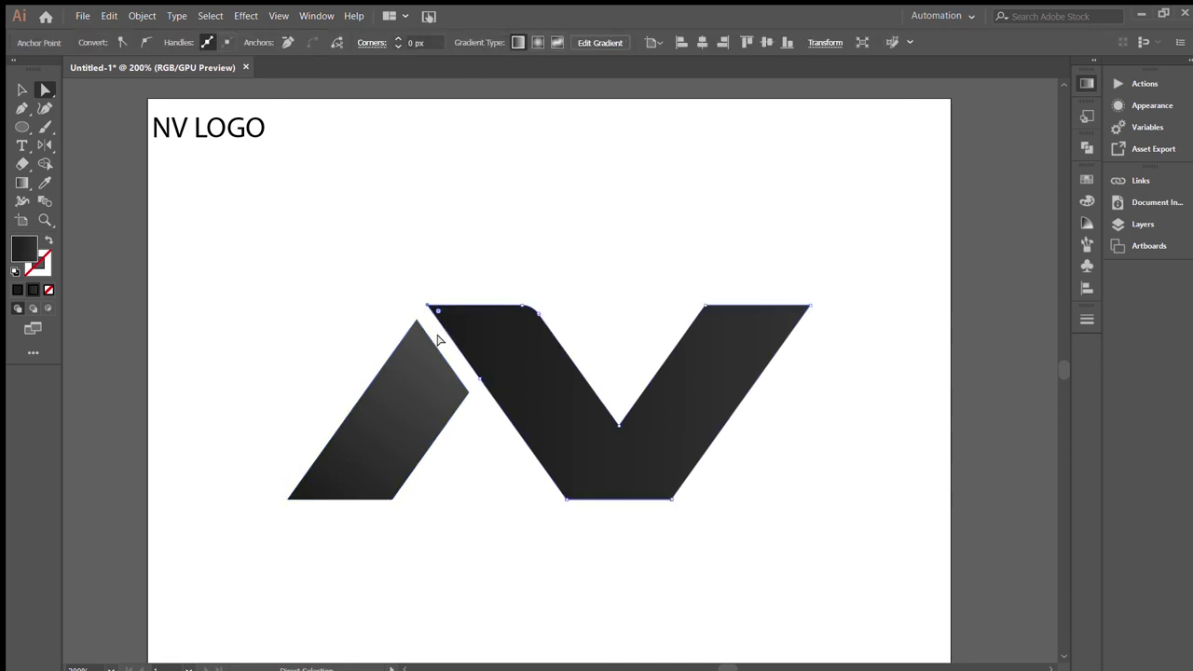
left_click(416, 293)
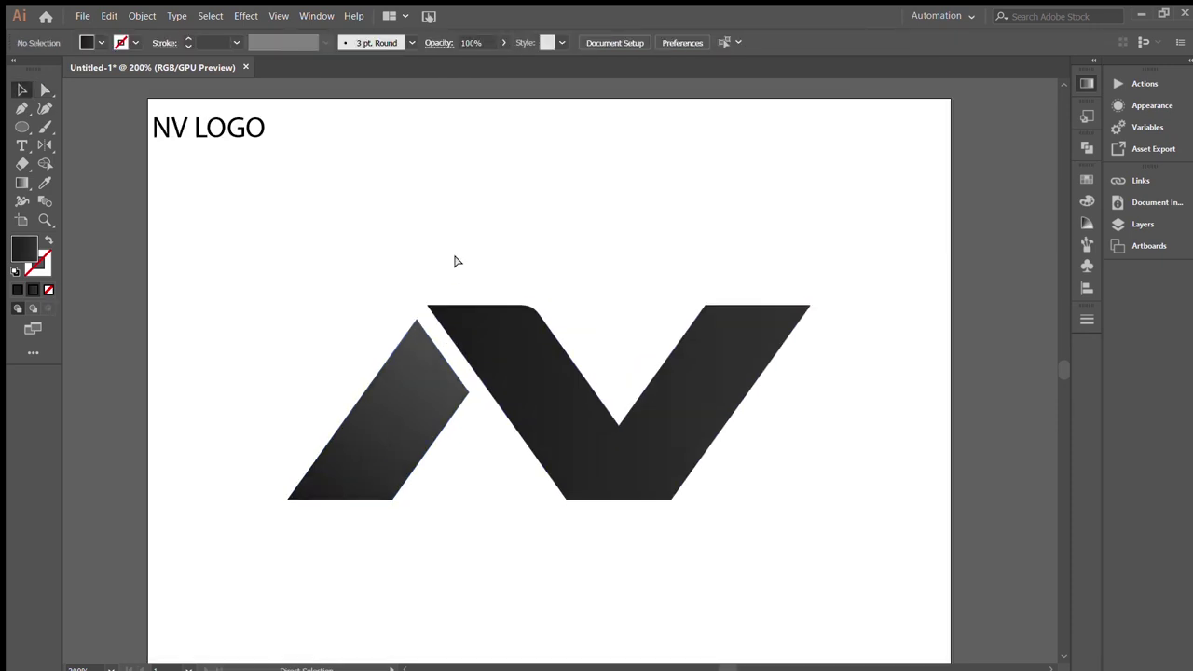
key("a")
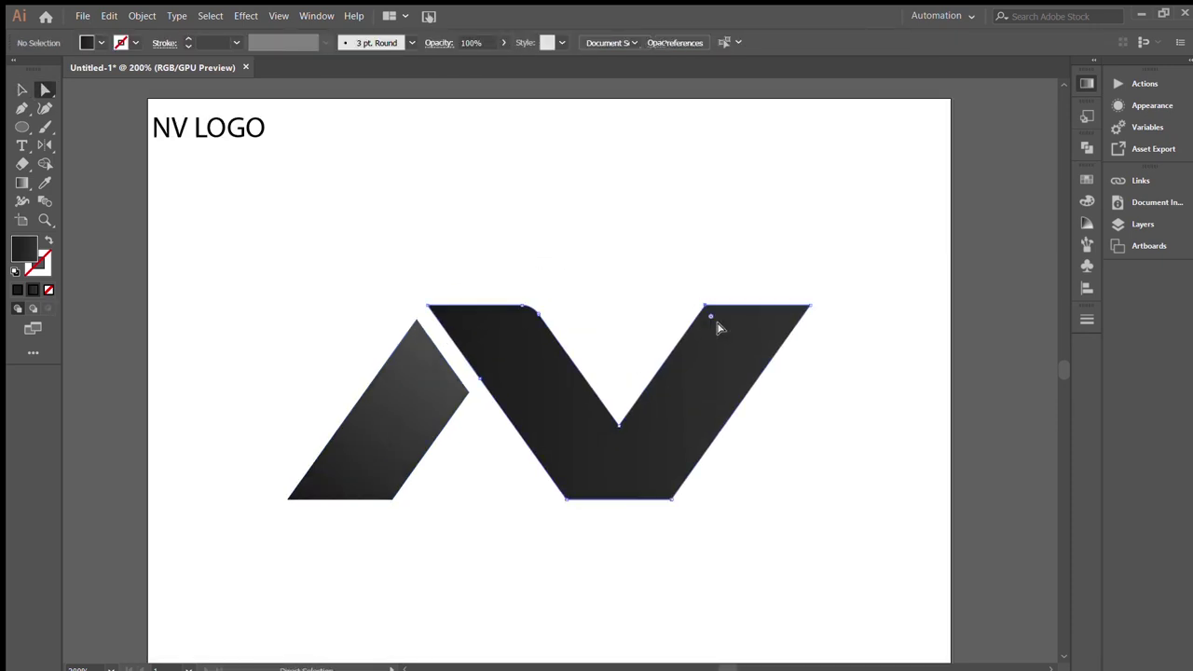
left_click(718, 322)
left_click(750, 452)
key("v")
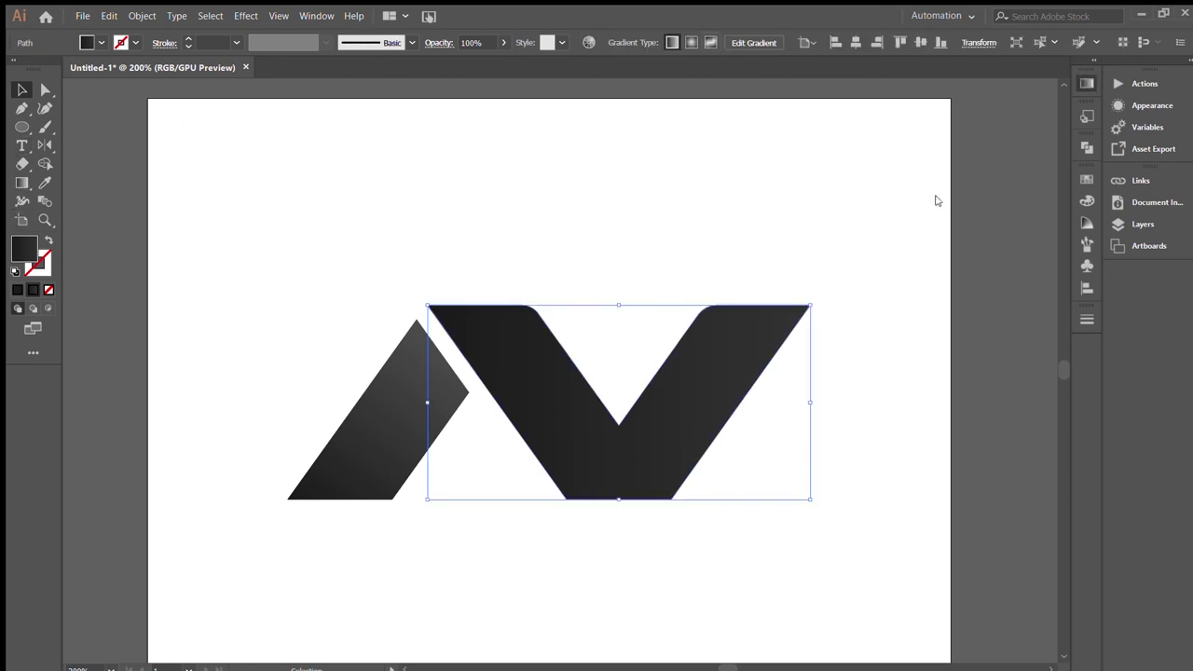
Fill the V with a left-to-right cyan-to-deep-blue linear gradient.
key("period")
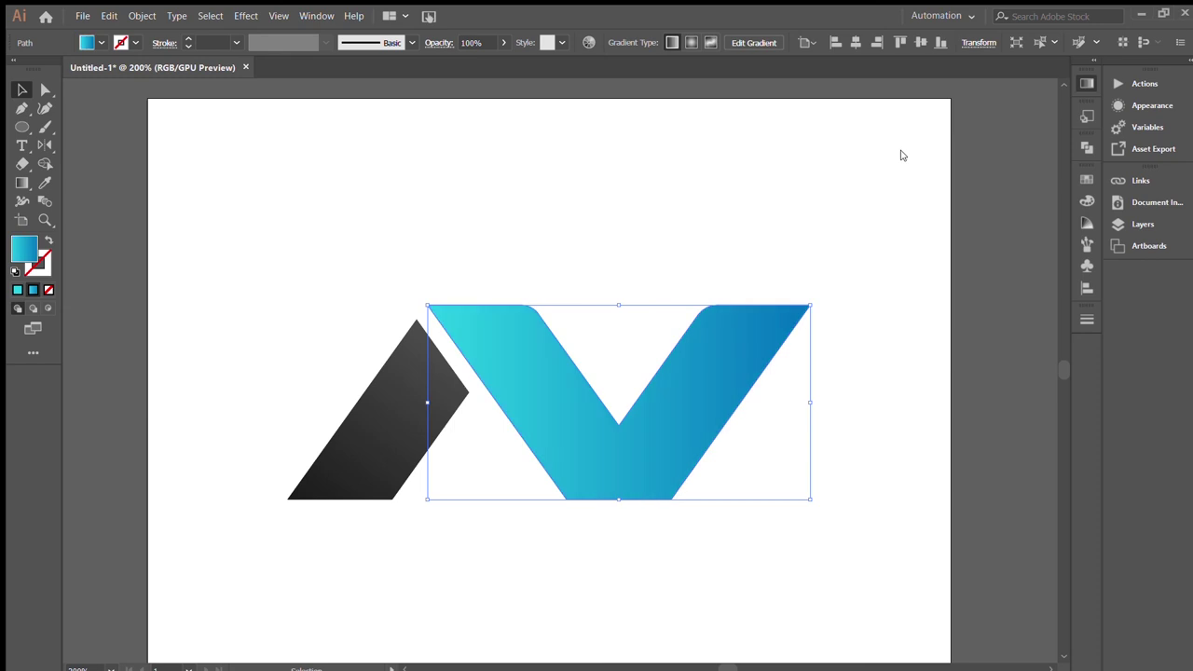
left_click(692, 215)
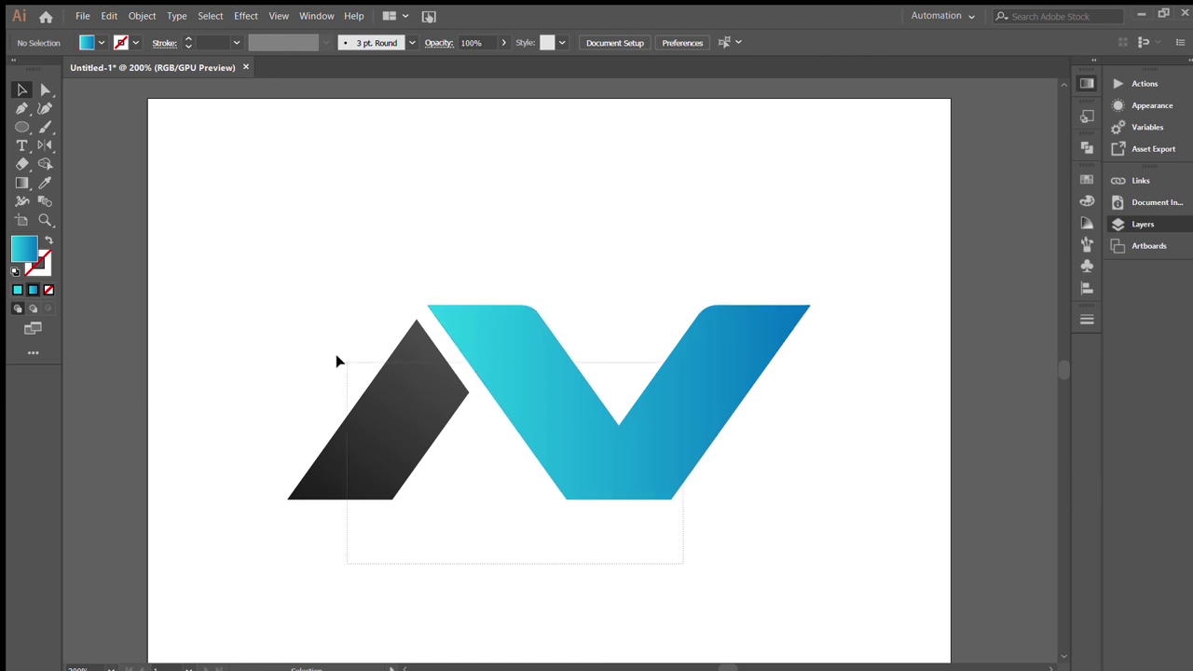
Group the dark bar with the V, then scale the group slightly narrower horizontally.
left_click_drag(681, 565, 347, 488)
key("ctrl+g")
left_click_drag(810, 401, 717, 402)
left_click(777, 400)
key("ctrl+z")
left_click(791, 420)
left_click_drag(846, 221, 326, 384)
left_click_drag(810, 402, 770, 401)
left_click(729, 408)
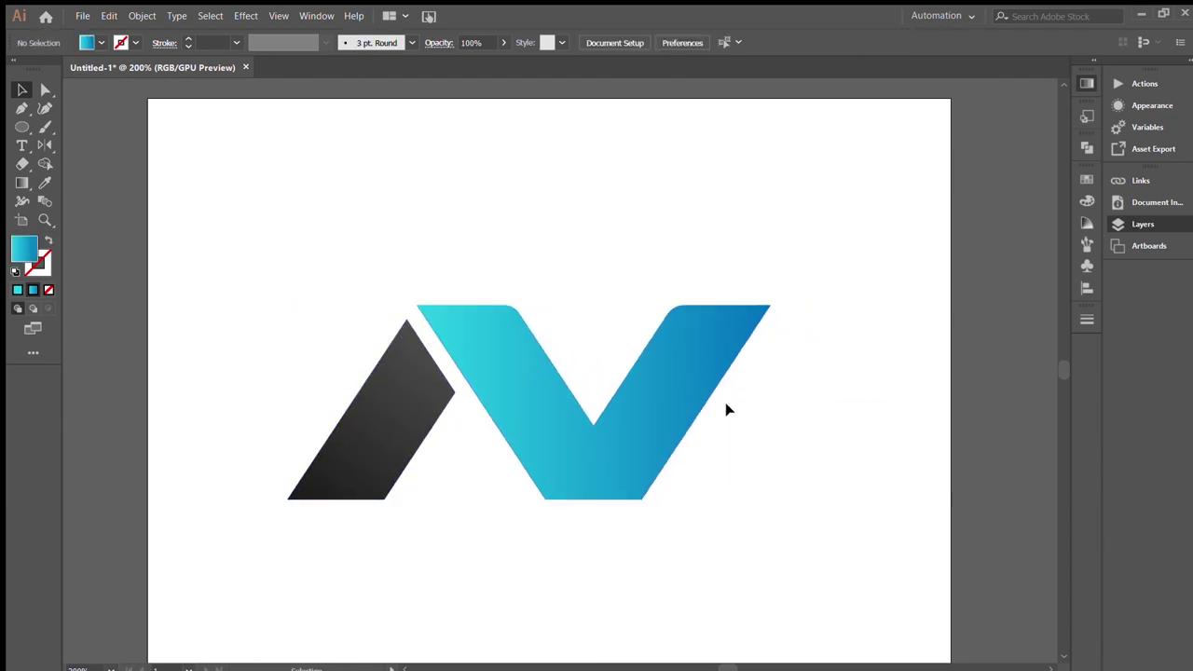